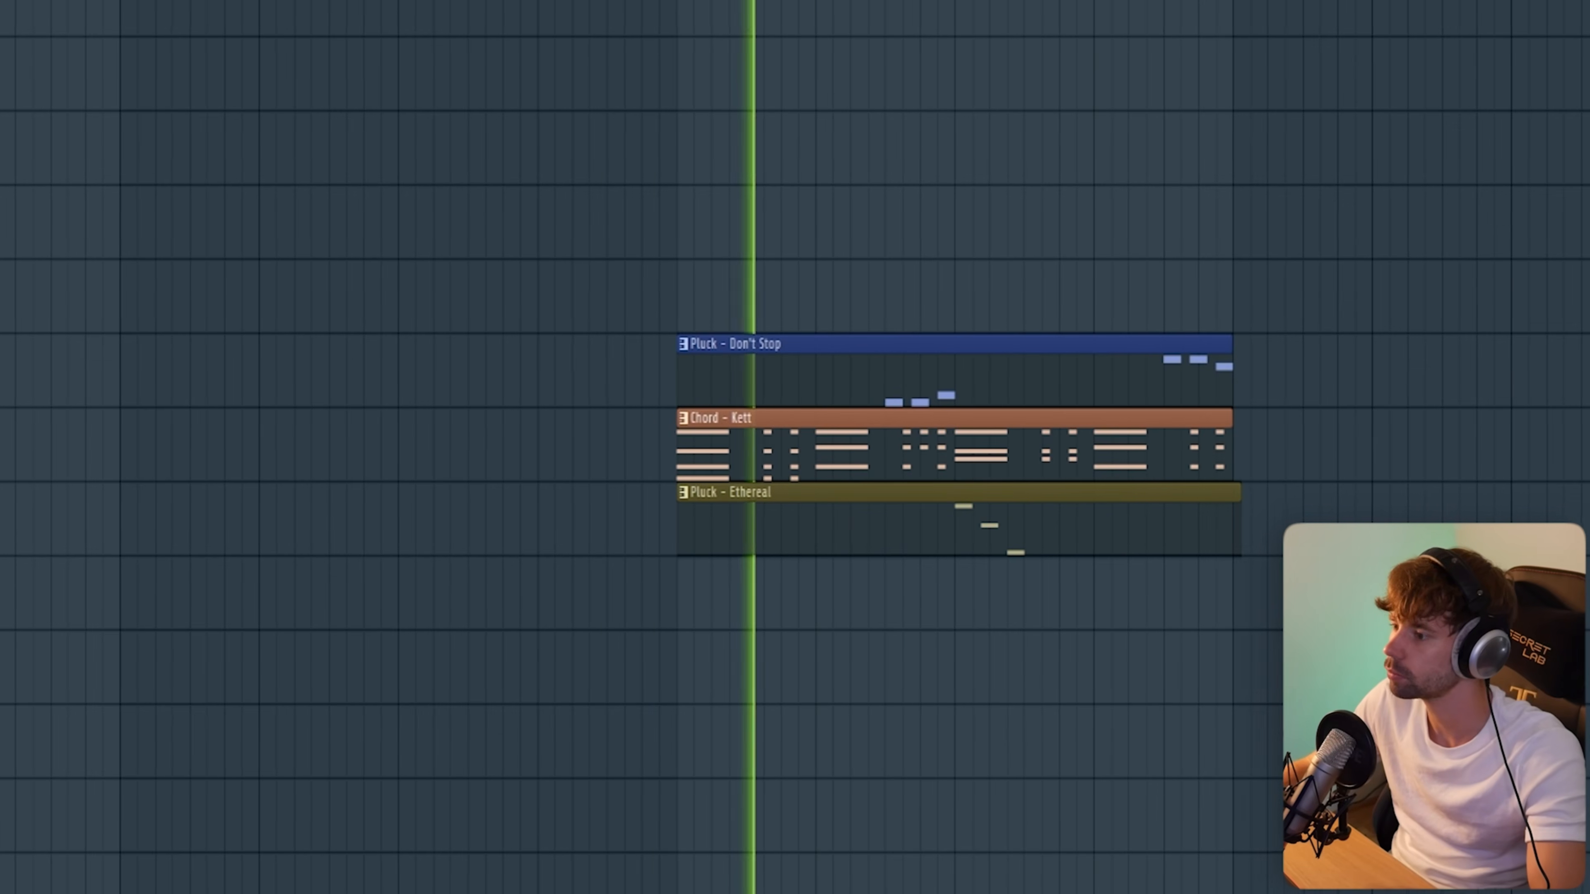
Browse lead presets in Serum 2, loading Lead - Jazz and stepping through the following presets.
scroll(1309, 805, "up", 3)
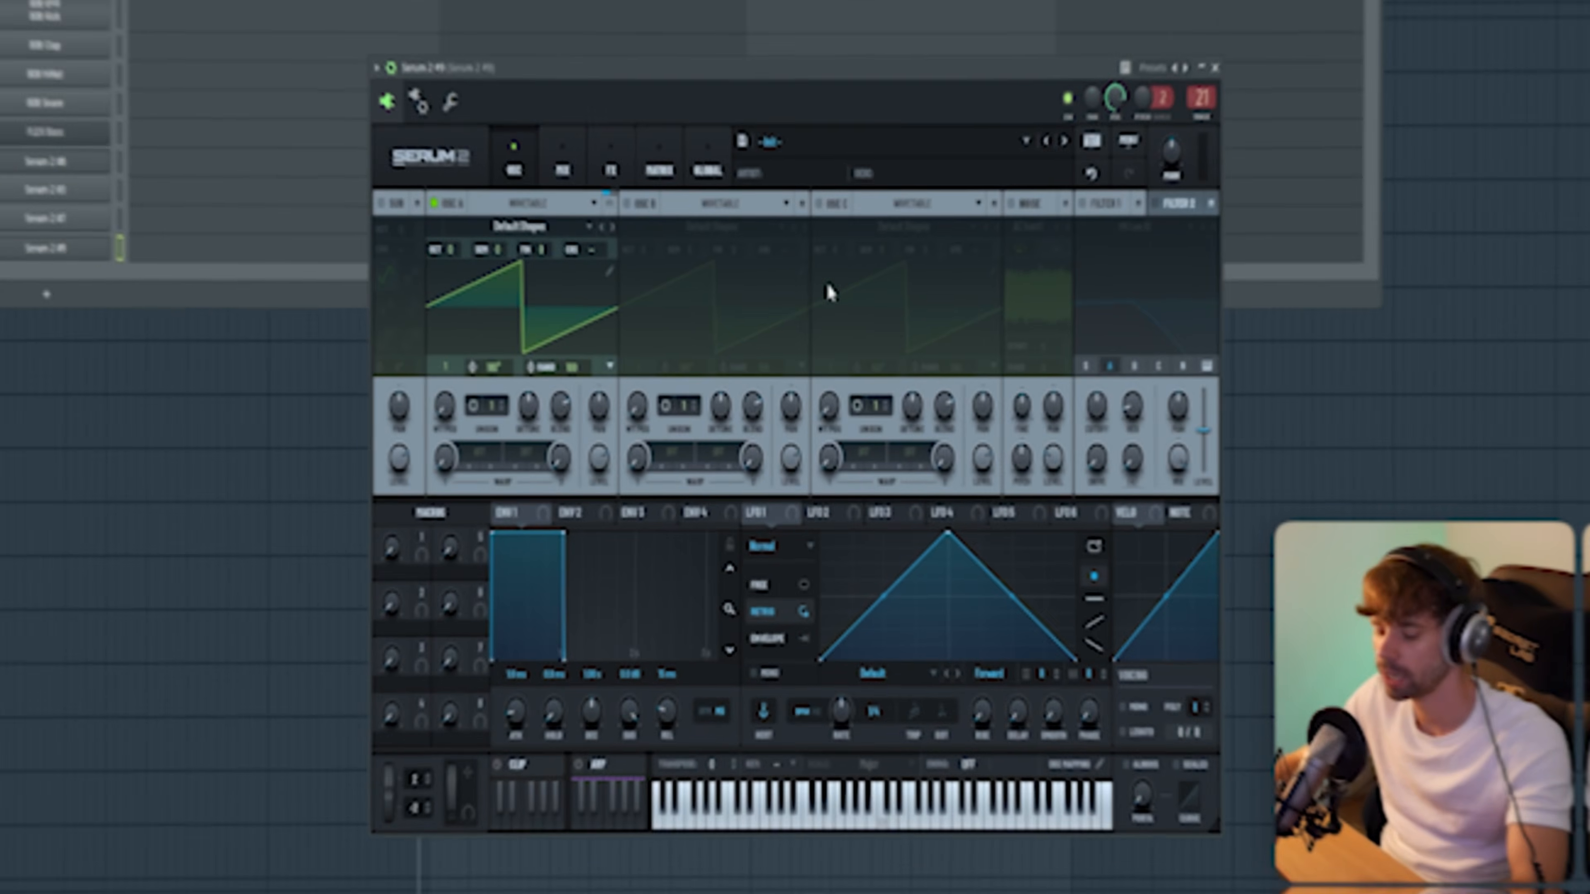
left_click(843, 142)
mouse_move(877, 292)
left_click(1127, 373)
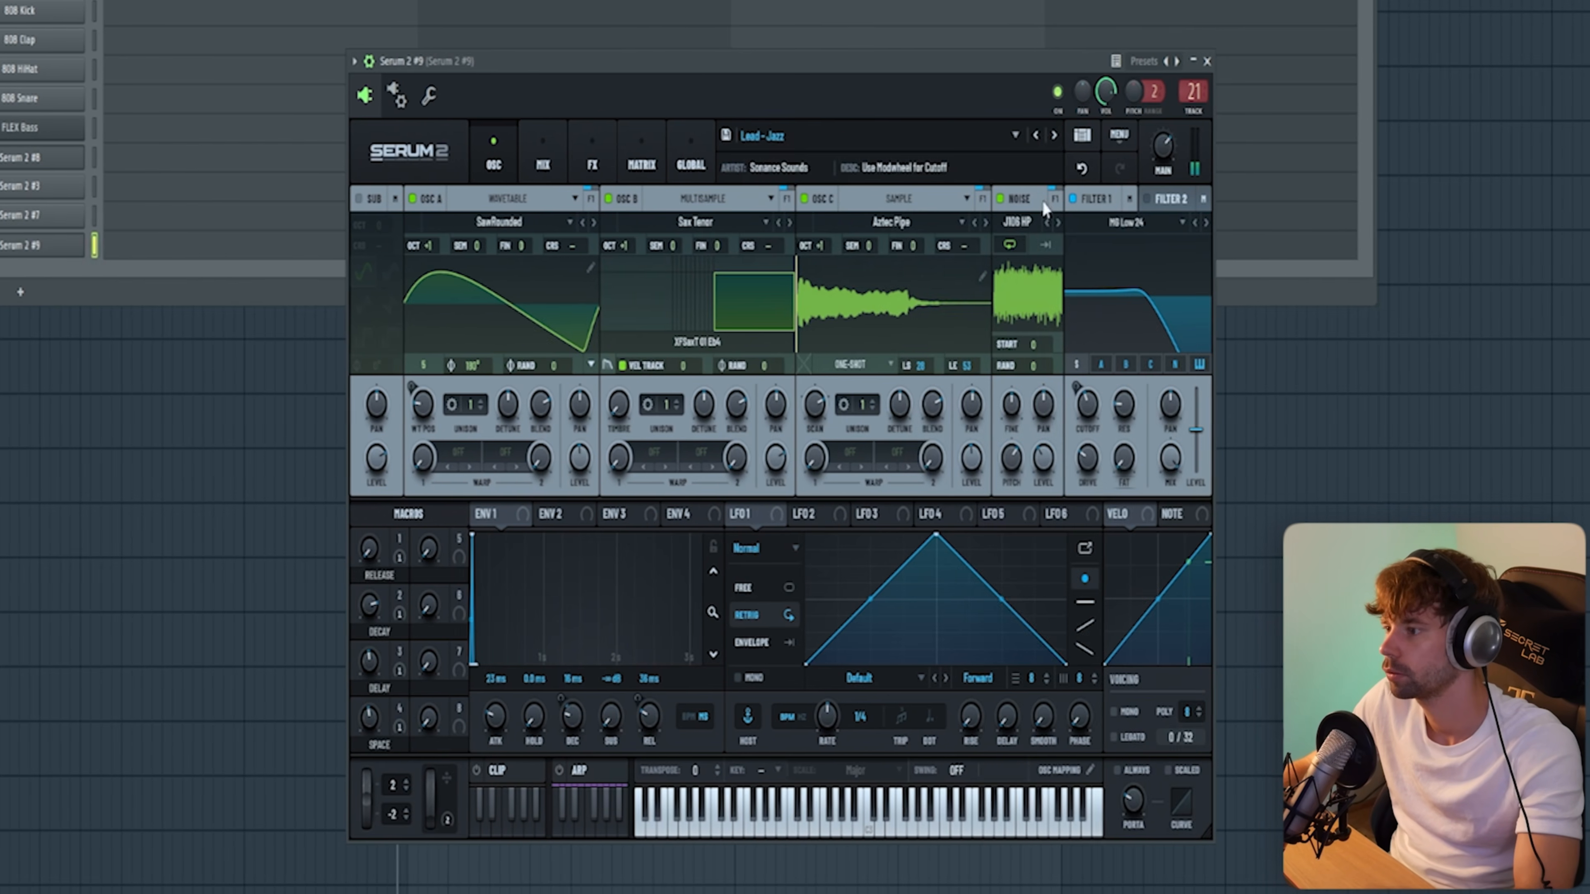
left_click(1053, 134)
left_click(1051, 134)
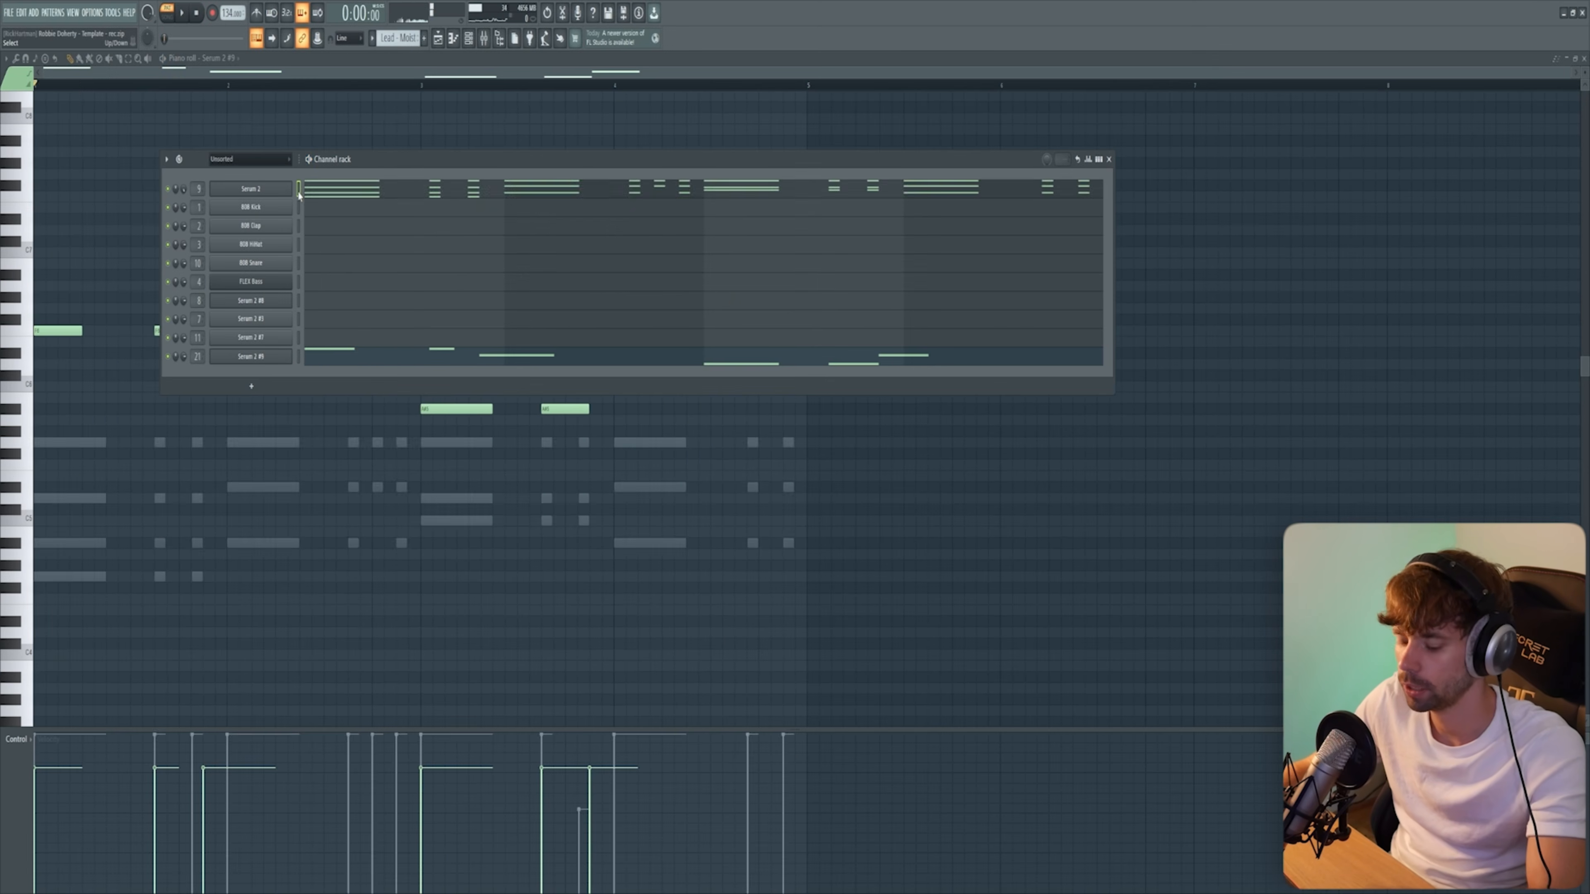
Cut the chord notes from the Serum 2 channel in the Lead - Moist pattern and start playback.
key("ctrl+x")
key("space")
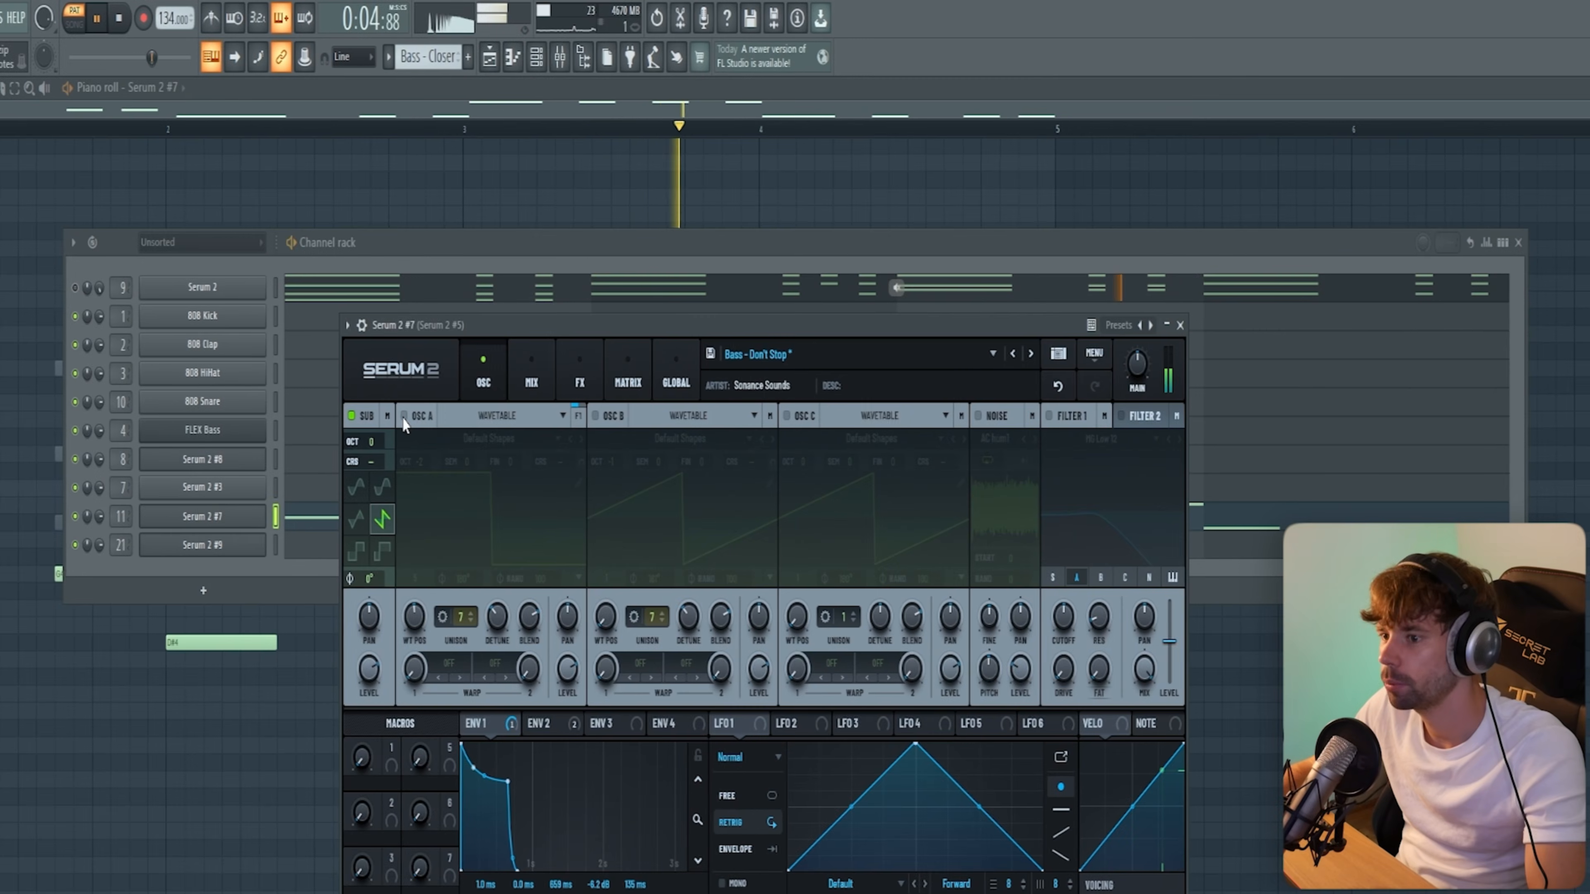
In the Bass - Don't Stop patch, enable oscillator A and set the Env 1 sustain to -6 dB.
left_click(401, 418)
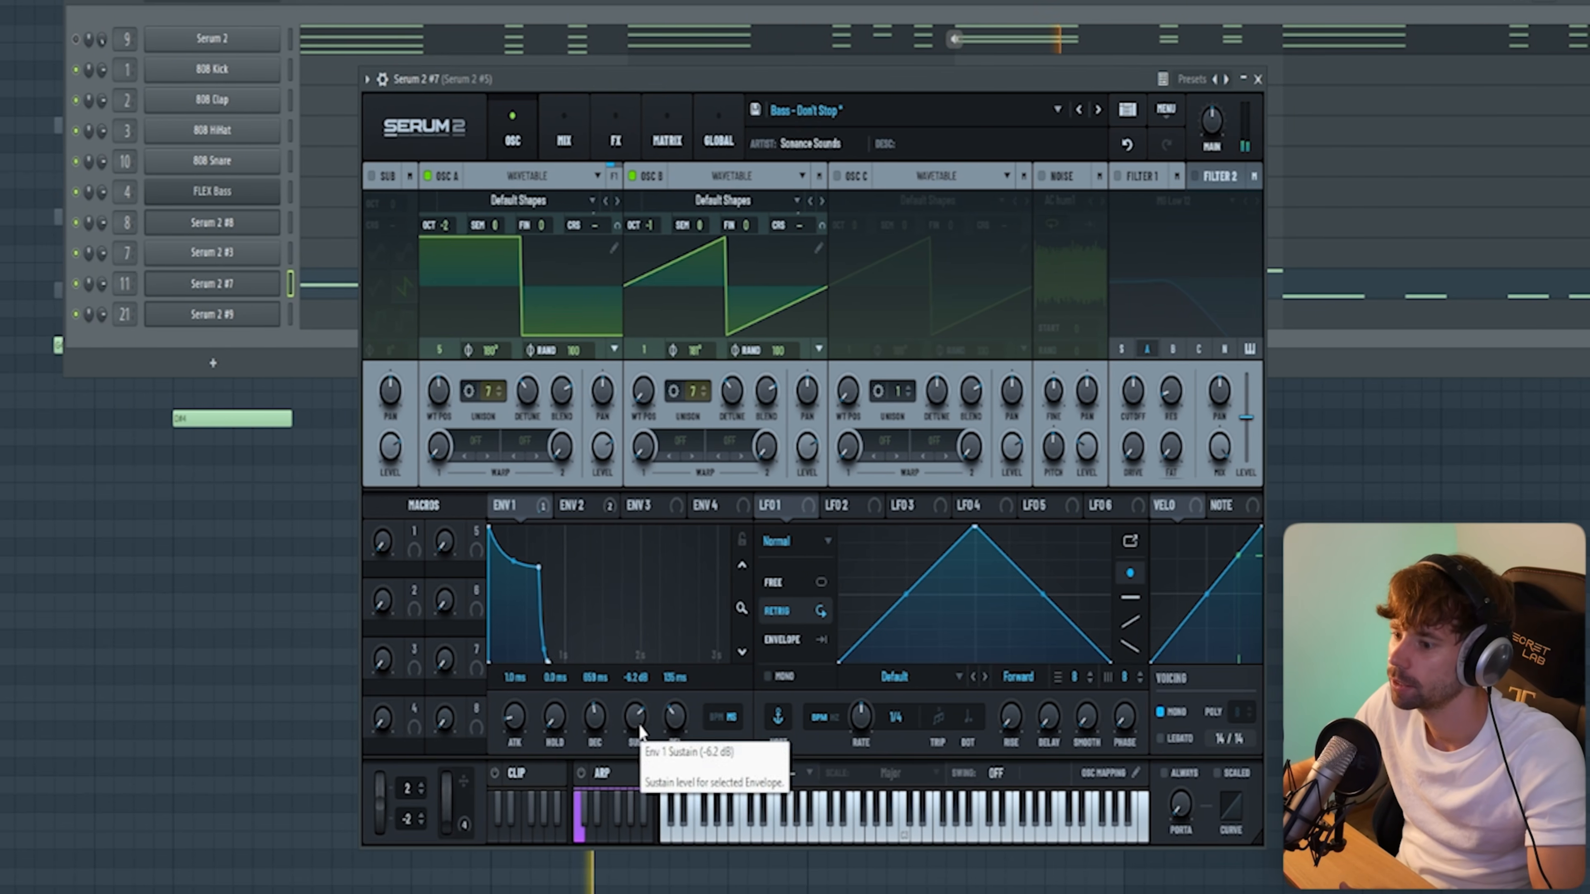
type("-6")
key("Return")
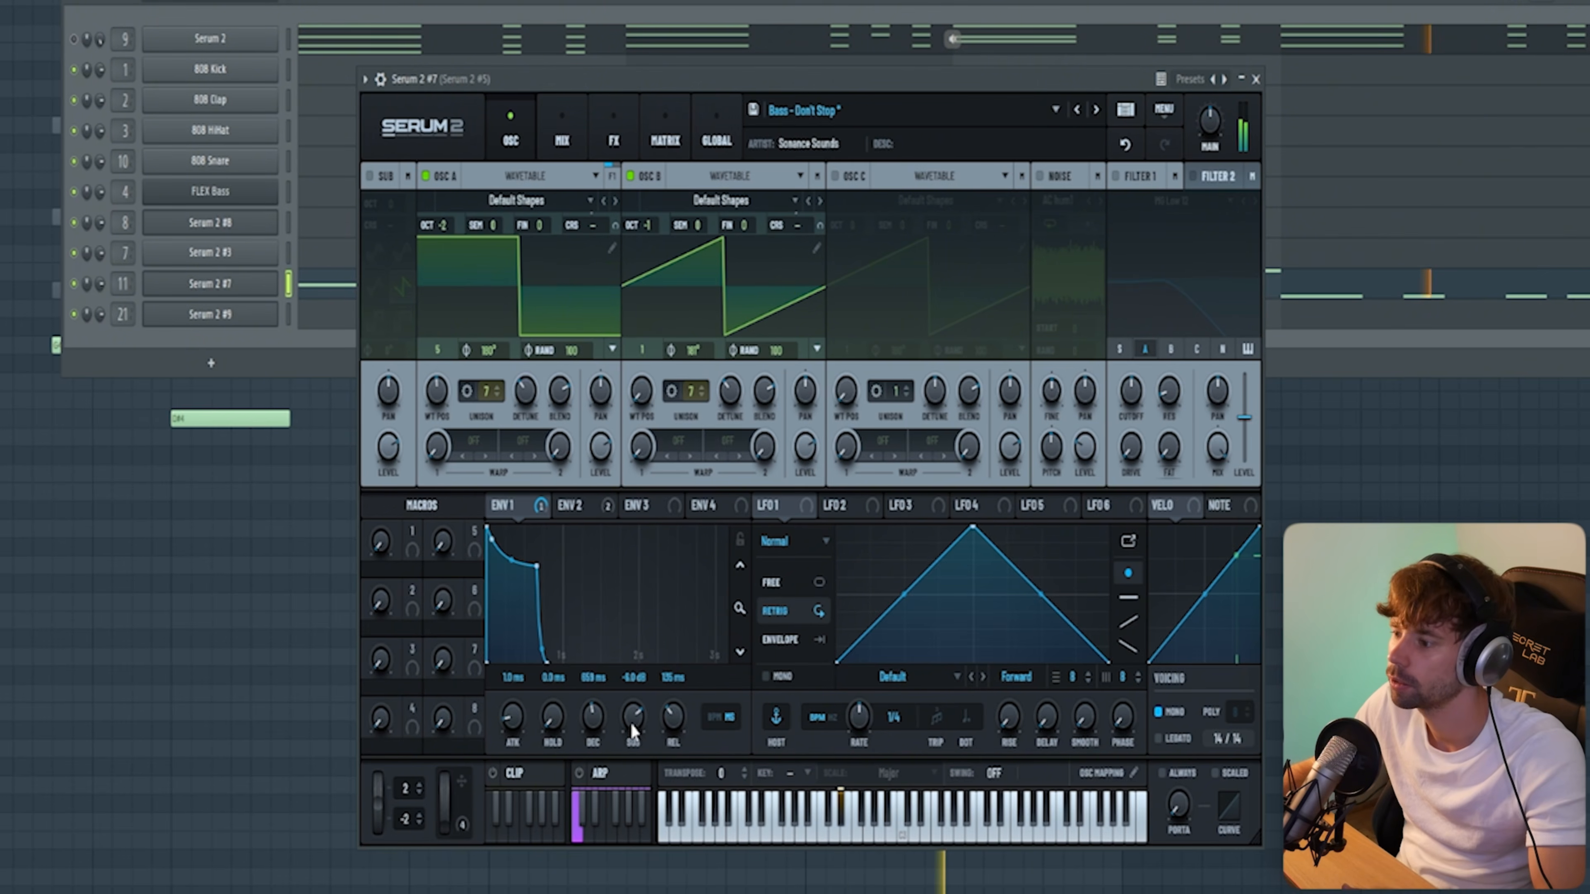
Open the bass patch's effects chain and enable the compressor.
left_click(609, 126)
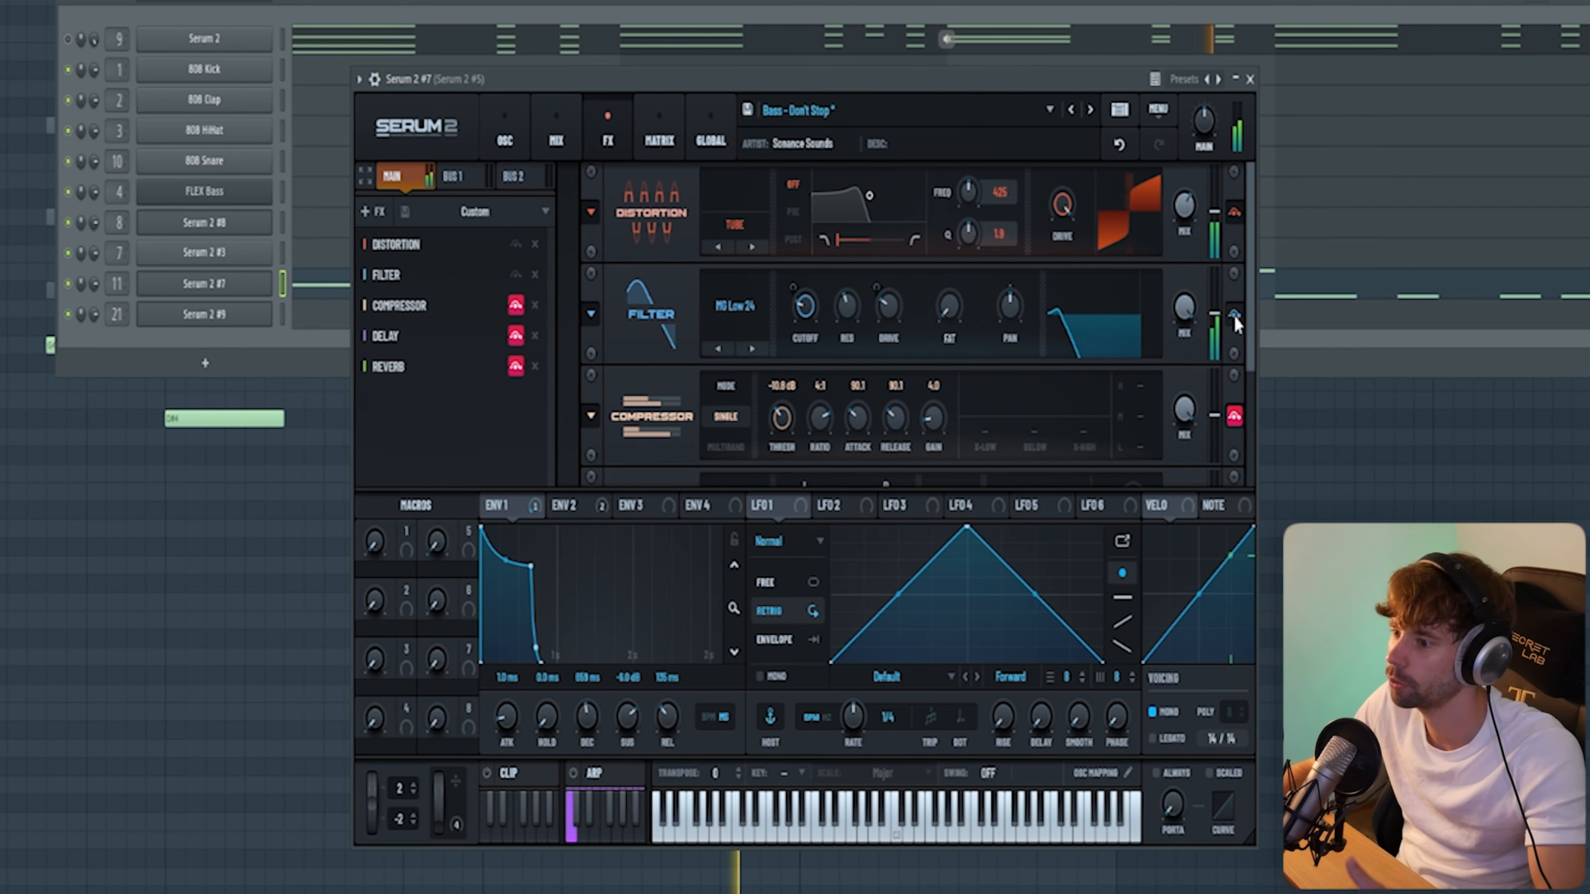
scroll(1252, 341, "down", 1)
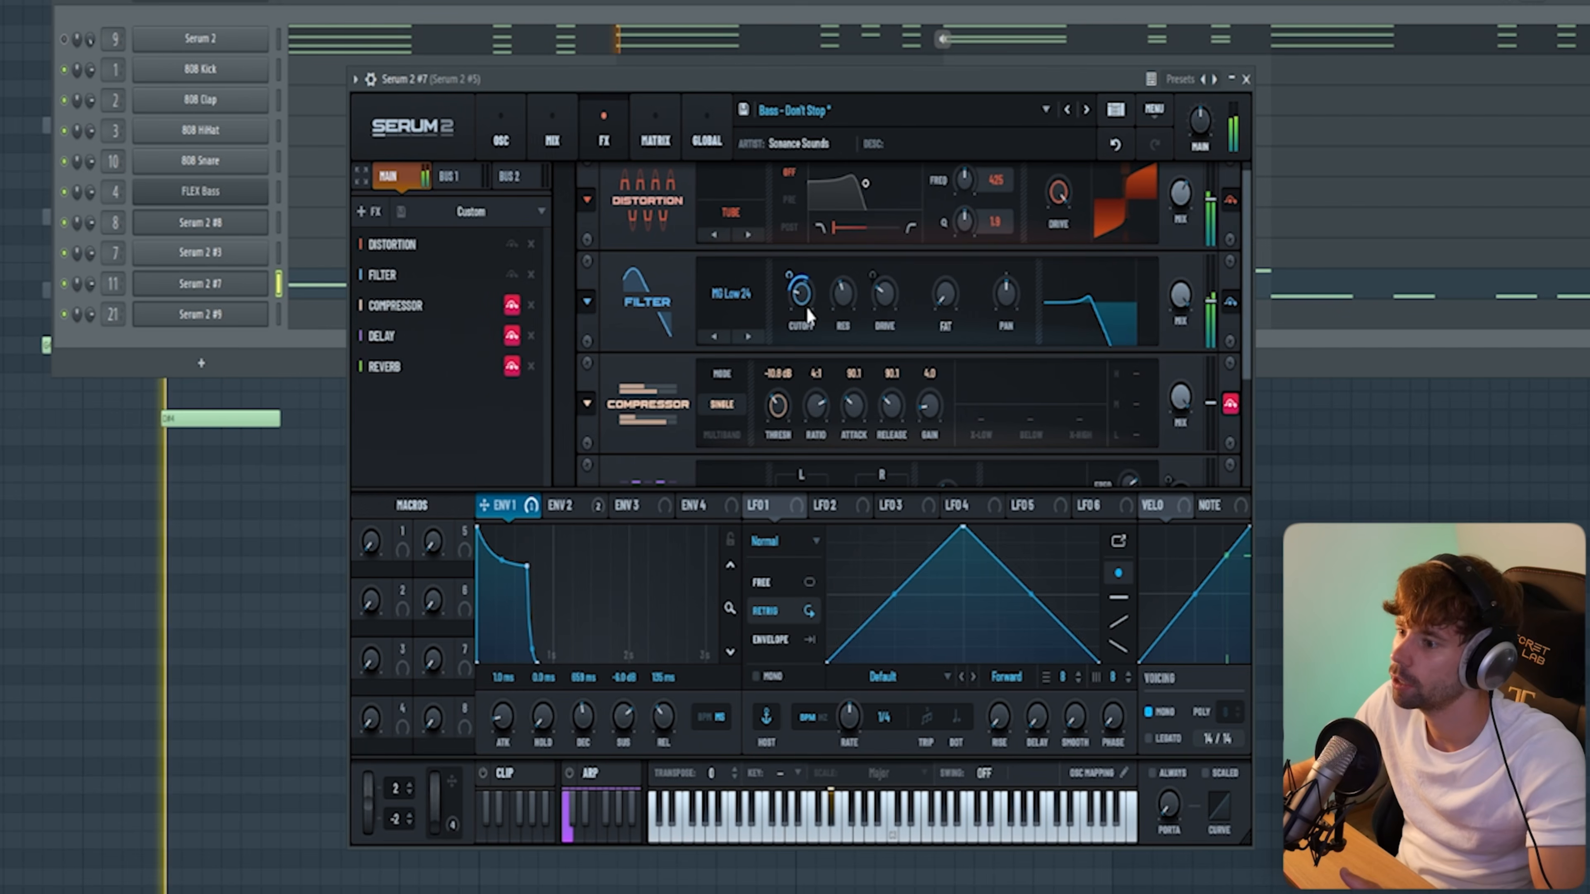
scroll(1247, 348, "down", 5)
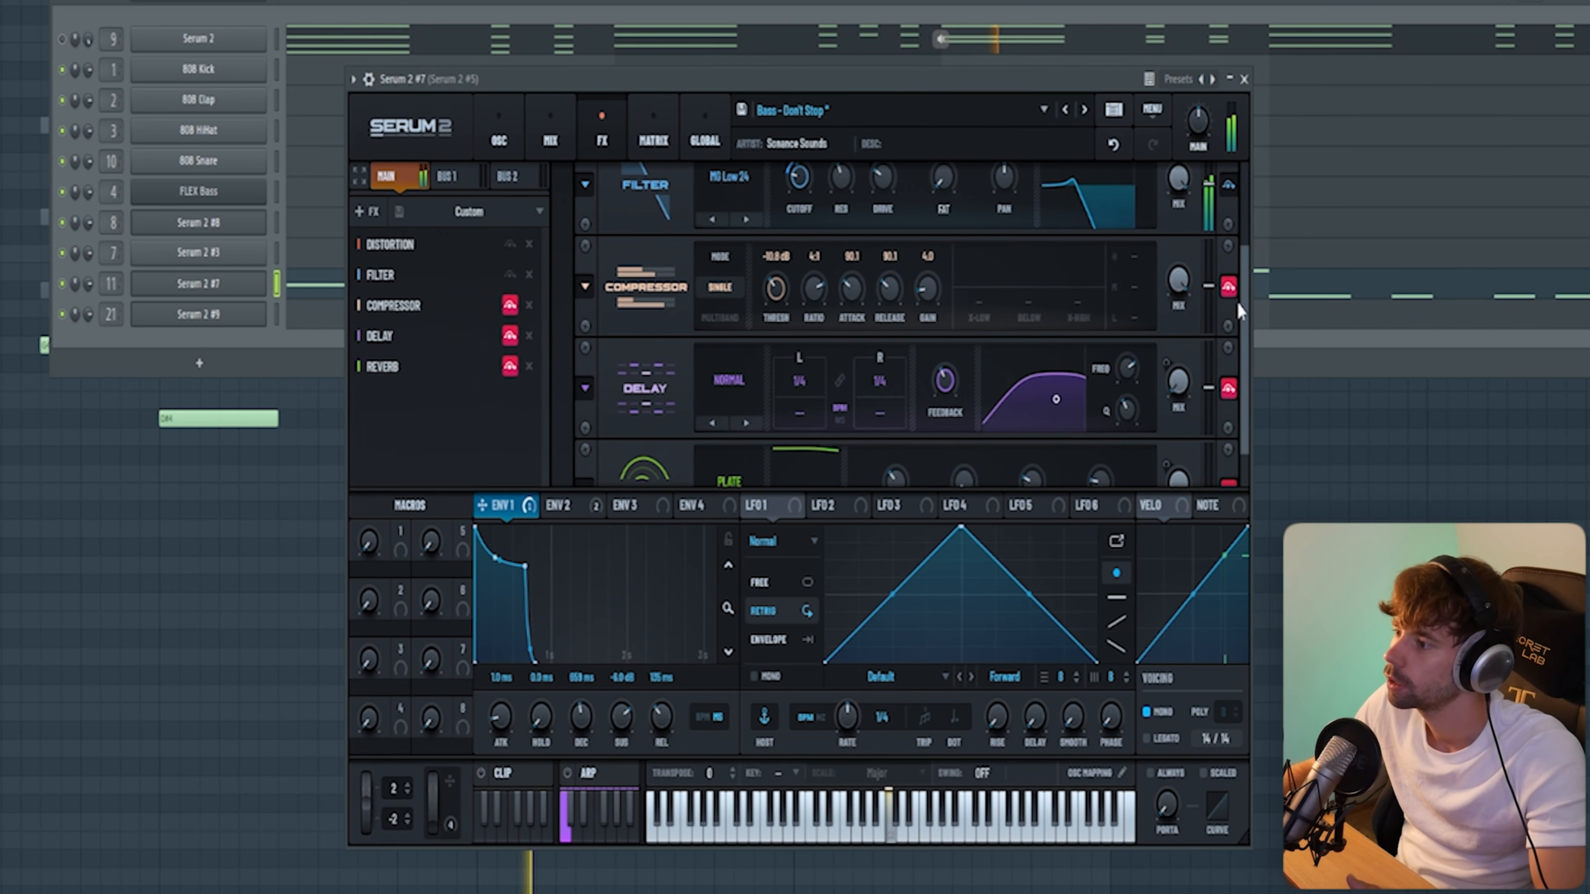
left_click(1229, 287)
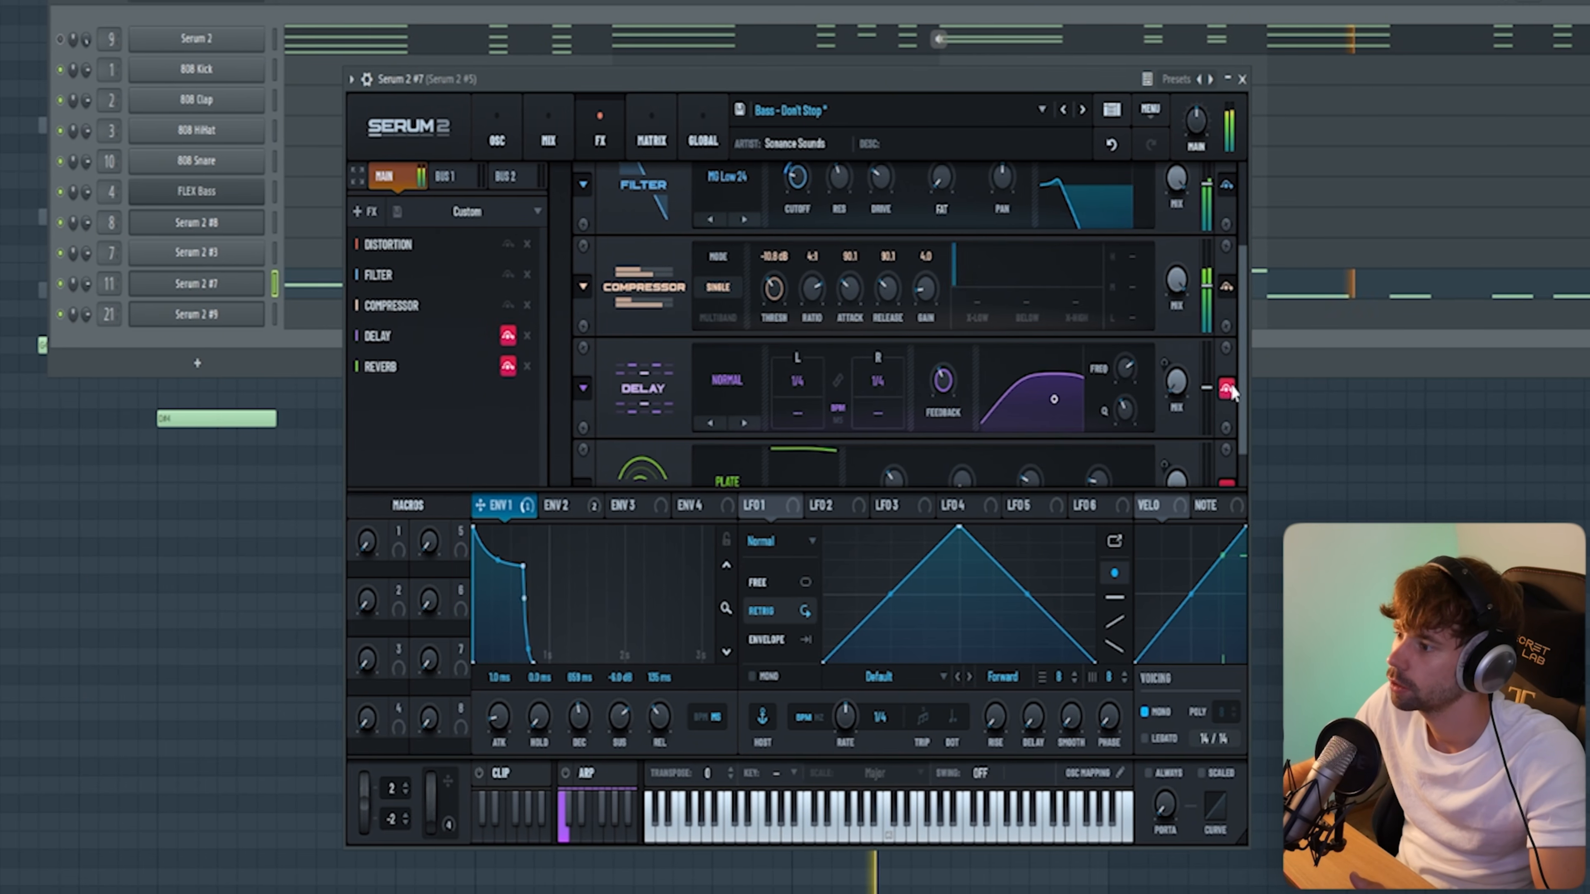
scroll(1234, 397, "down", 2)
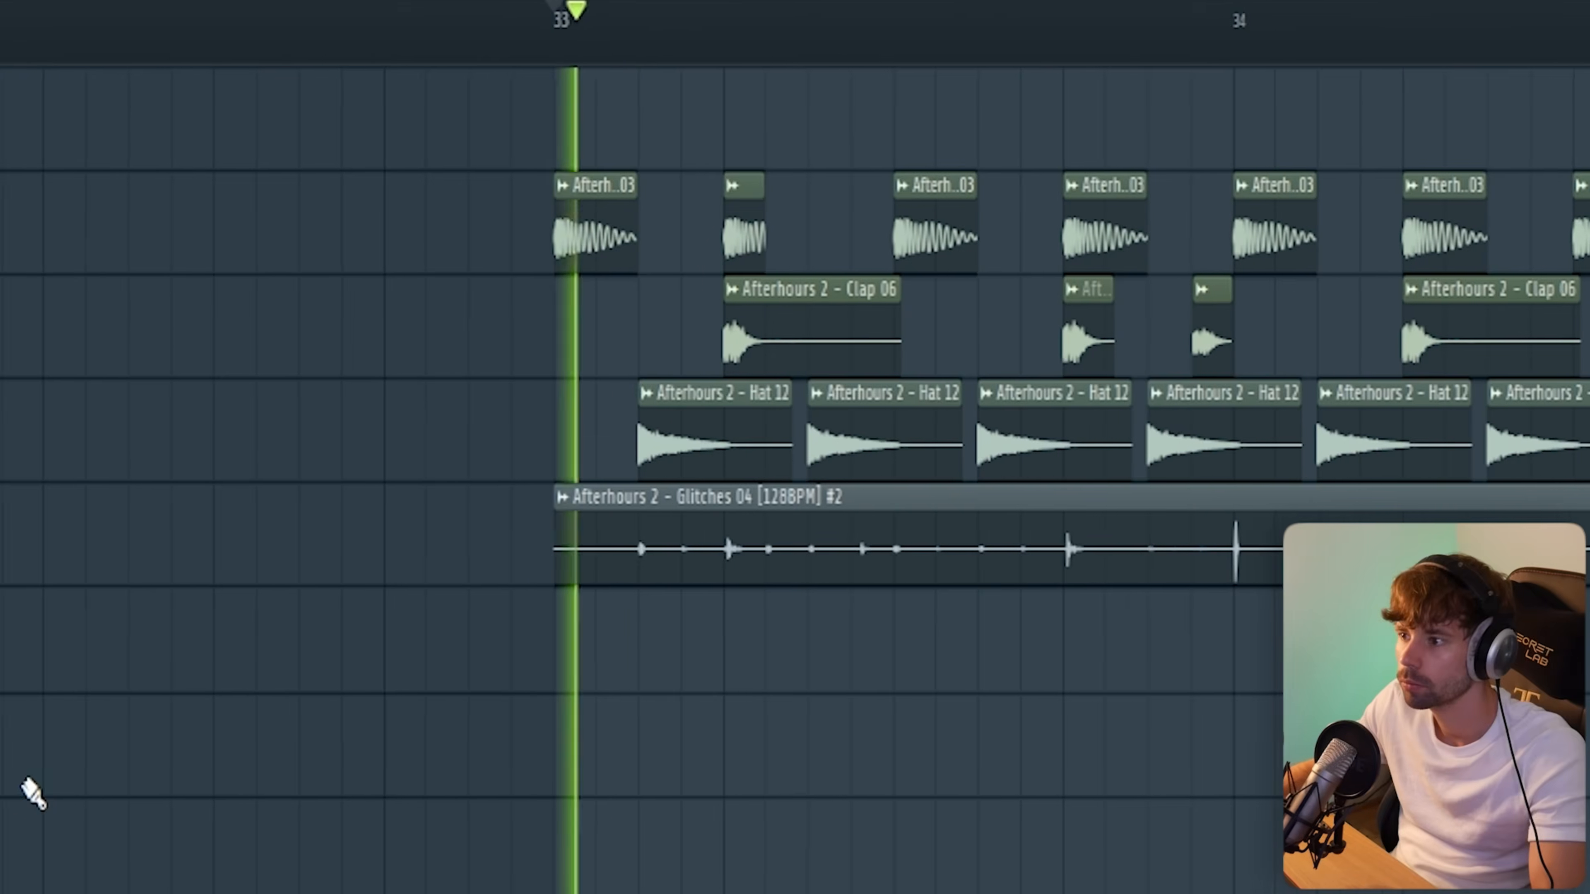
Play back the playlist's drum section to hear the Filler Hats 02 loop with the kick, clap and hats.
scroll(275, 780, "down", 3)
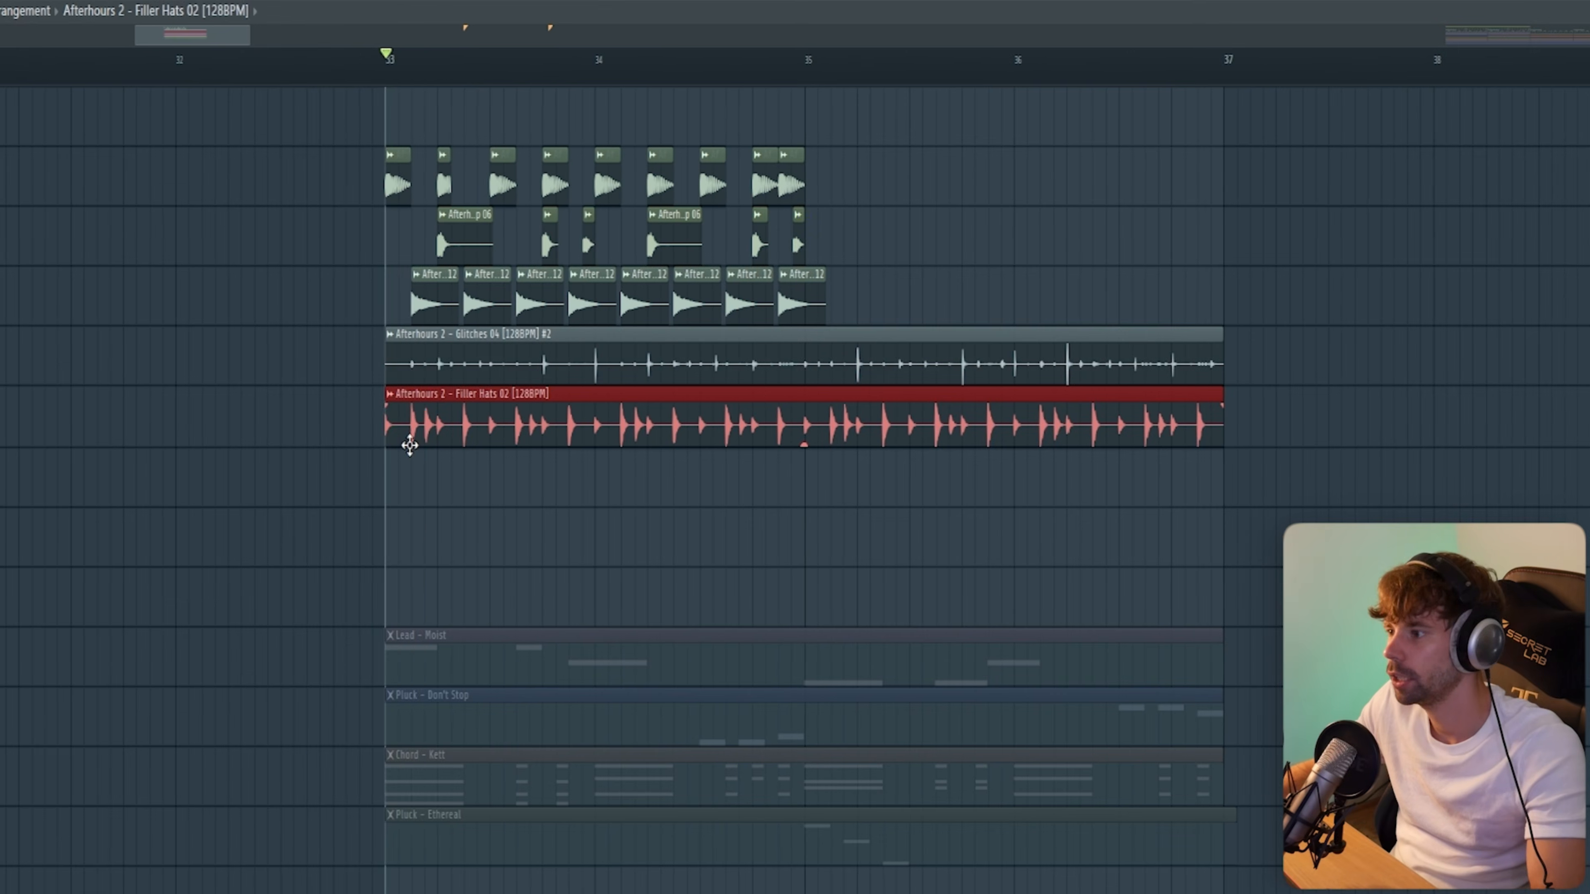
key("space")
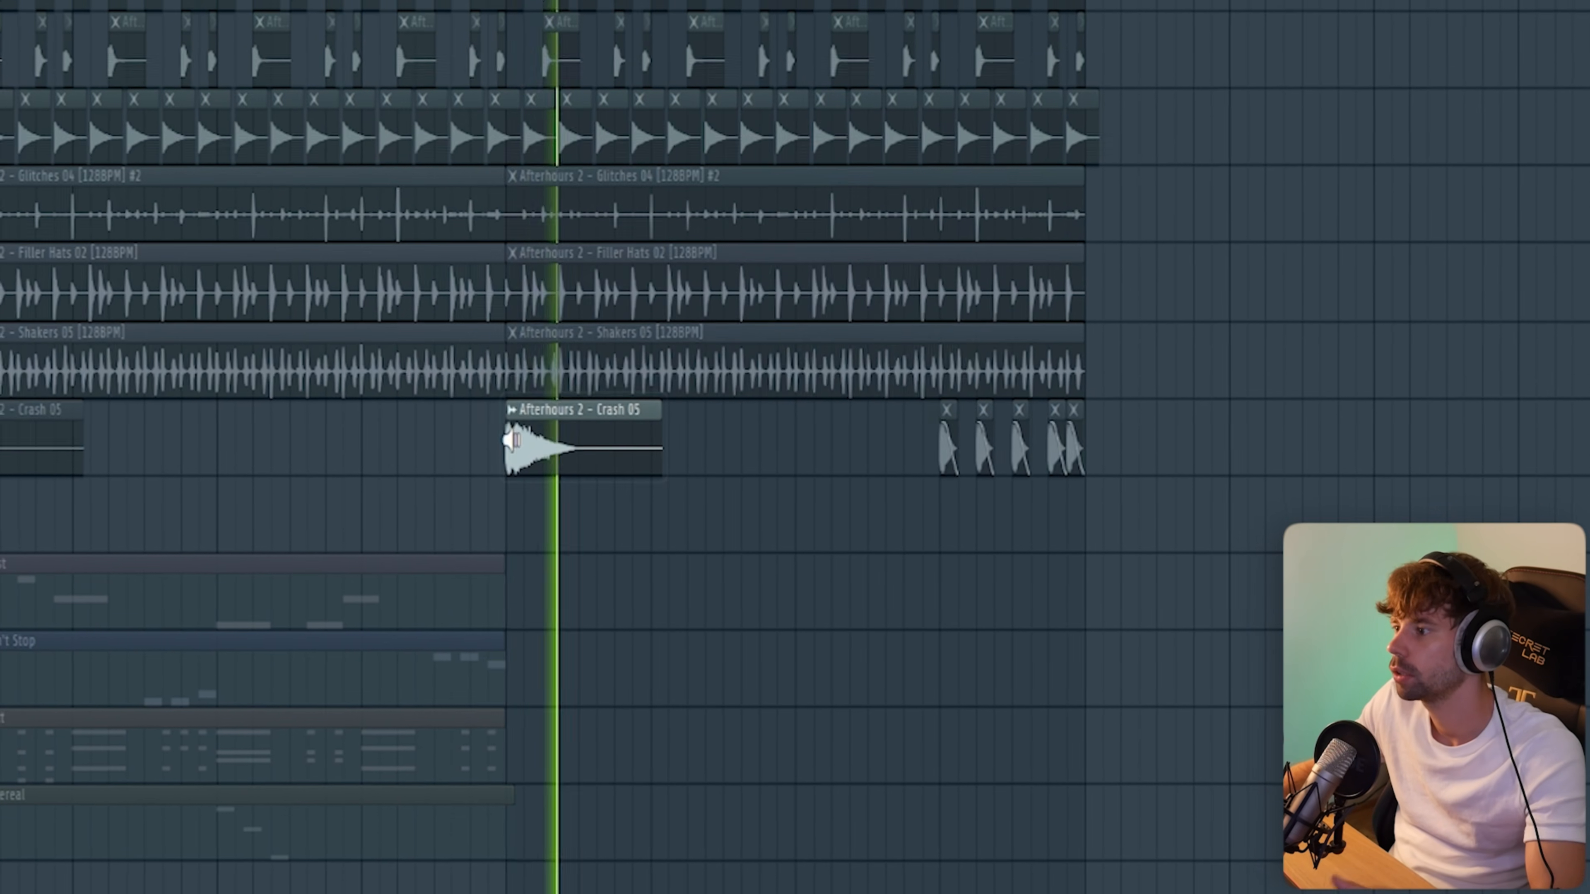
scroll(965, 632, "up", 3)
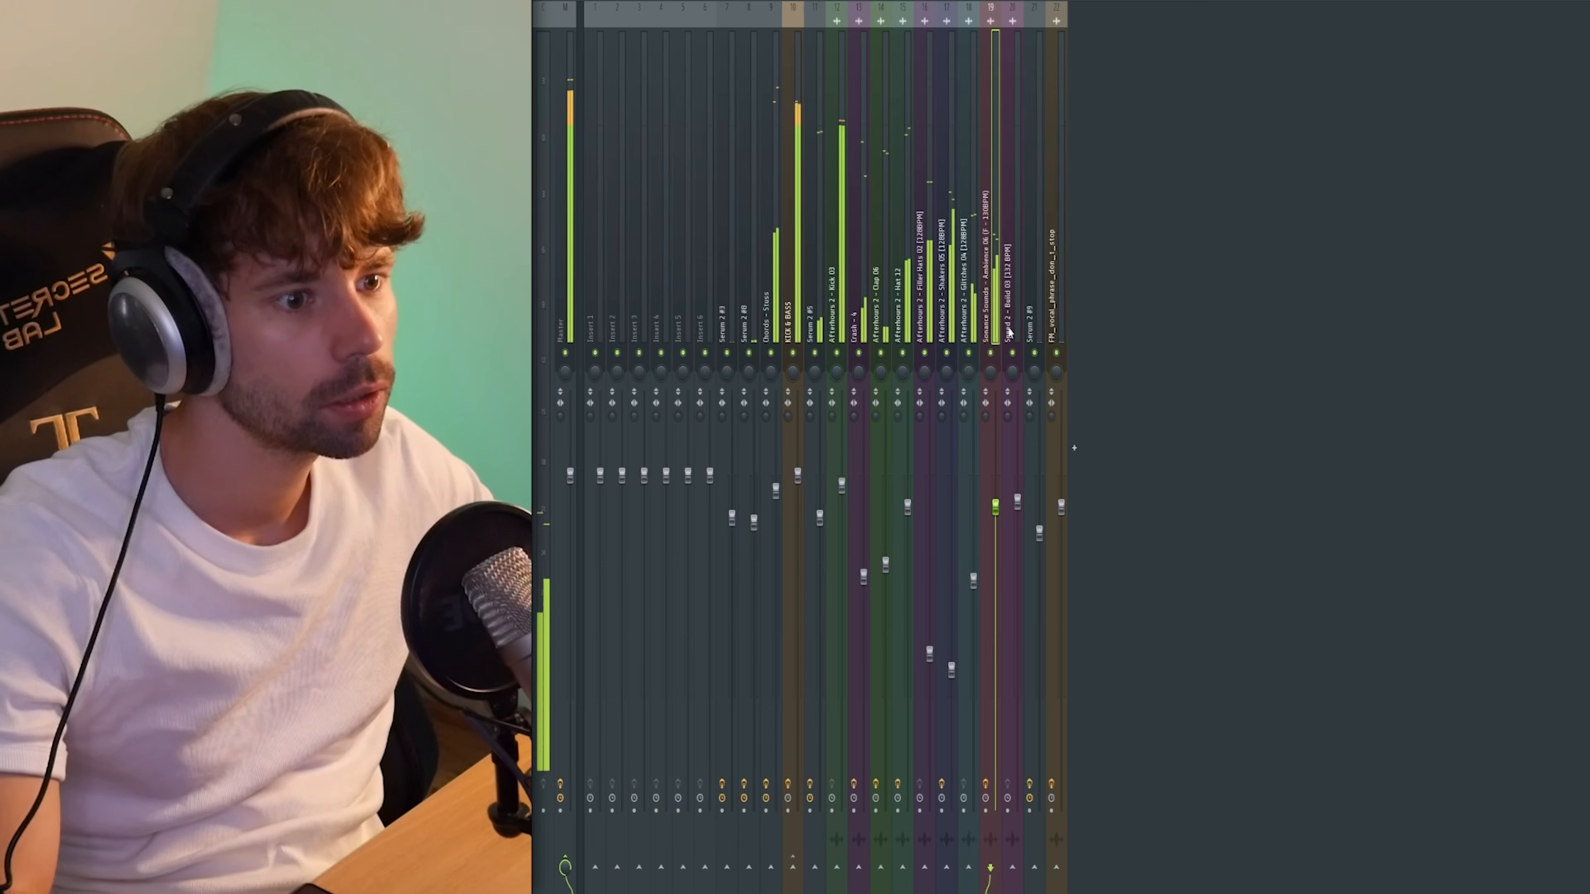
Lower the volume of the Ambience 06 mixer track slightly.
left_click_drag(993, 495, 993, 506)
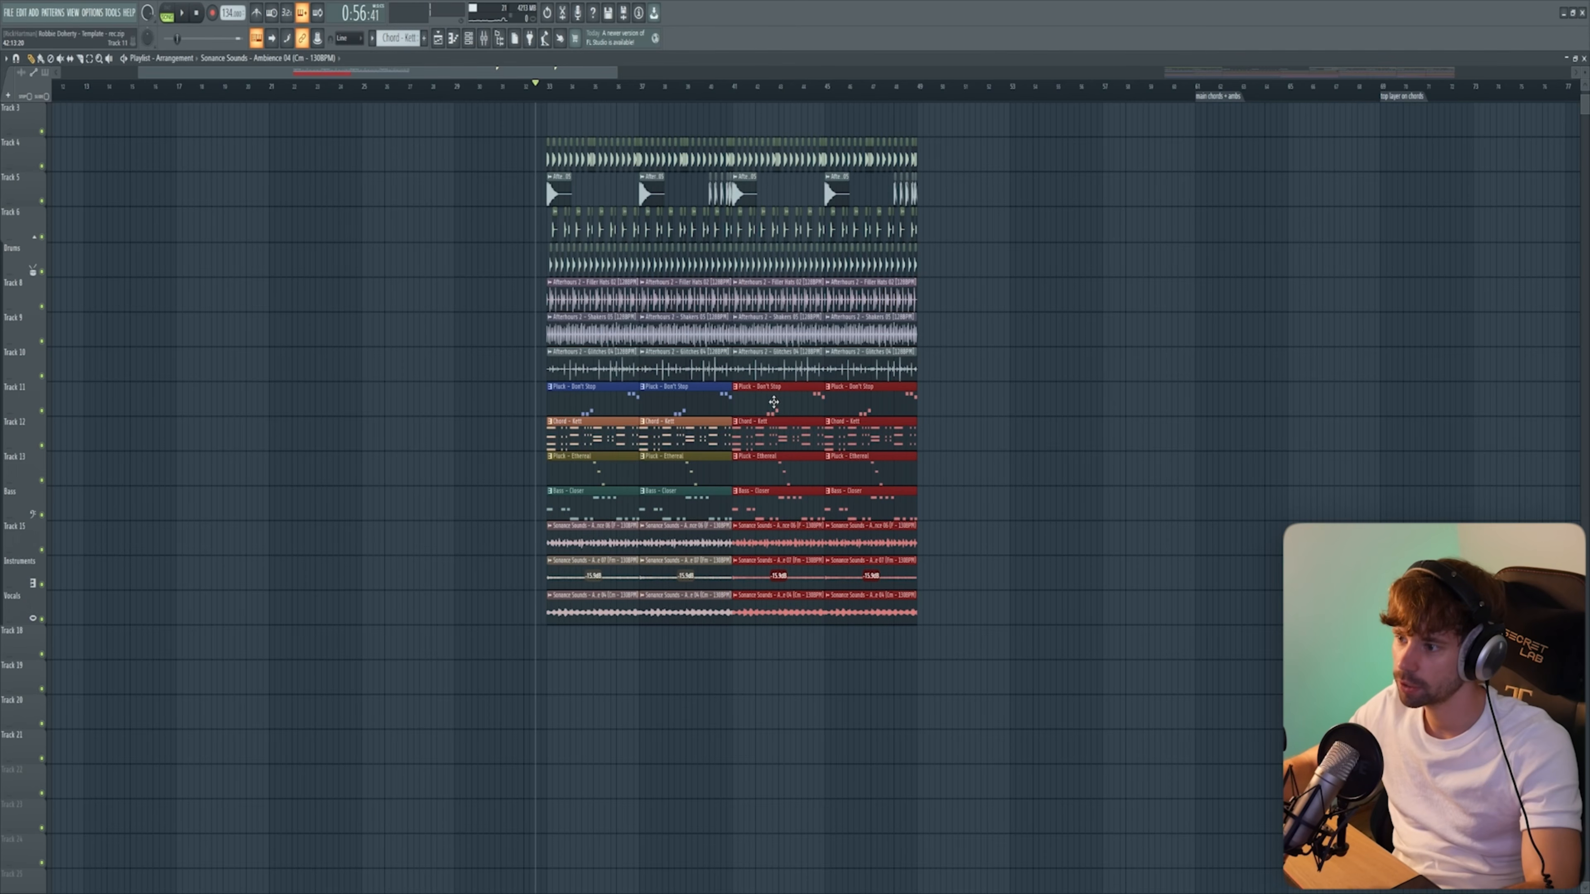
Align the copied clap and hat clips with the start of the chord-only section and copy the three ambience loops beneath it.
left_click(861, 780)
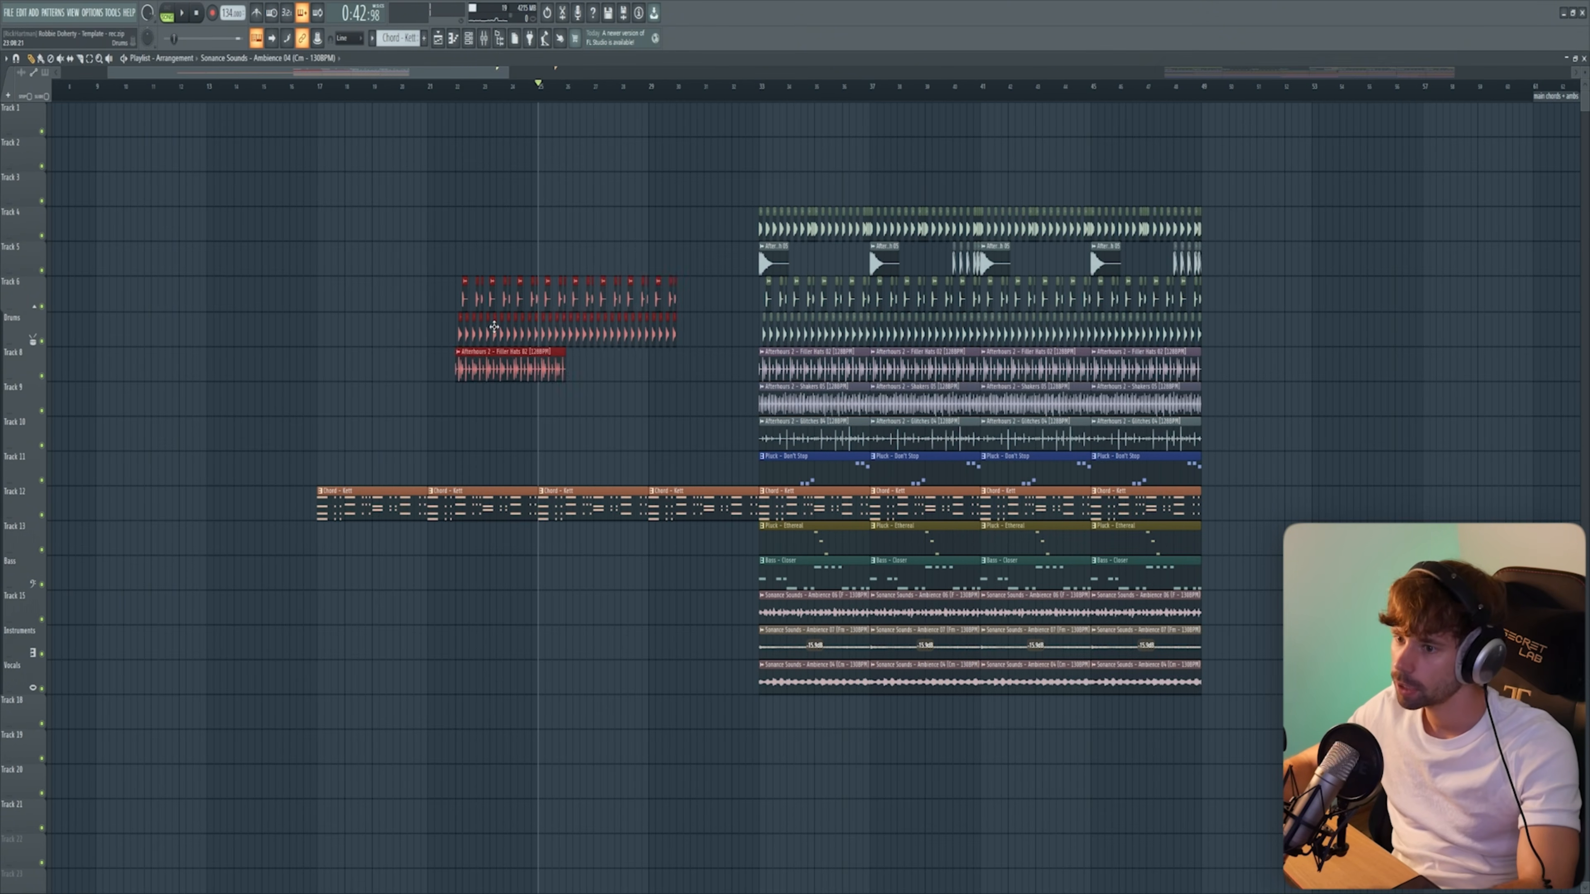
left_click_drag(493, 312, 336, 311)
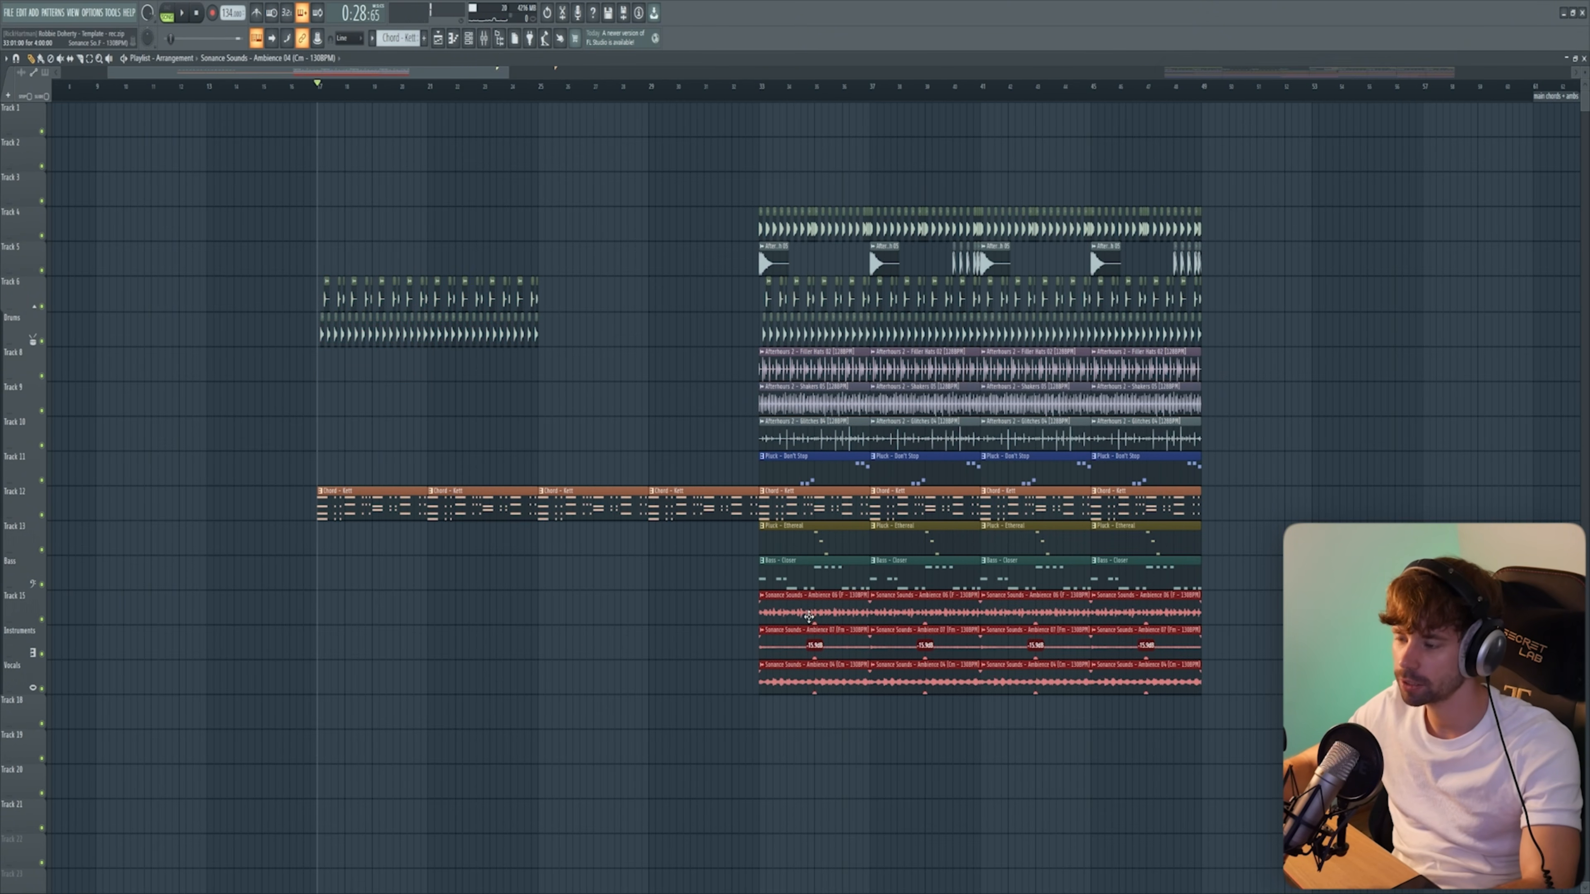
left_click_drag(809, 617, 367, 617)
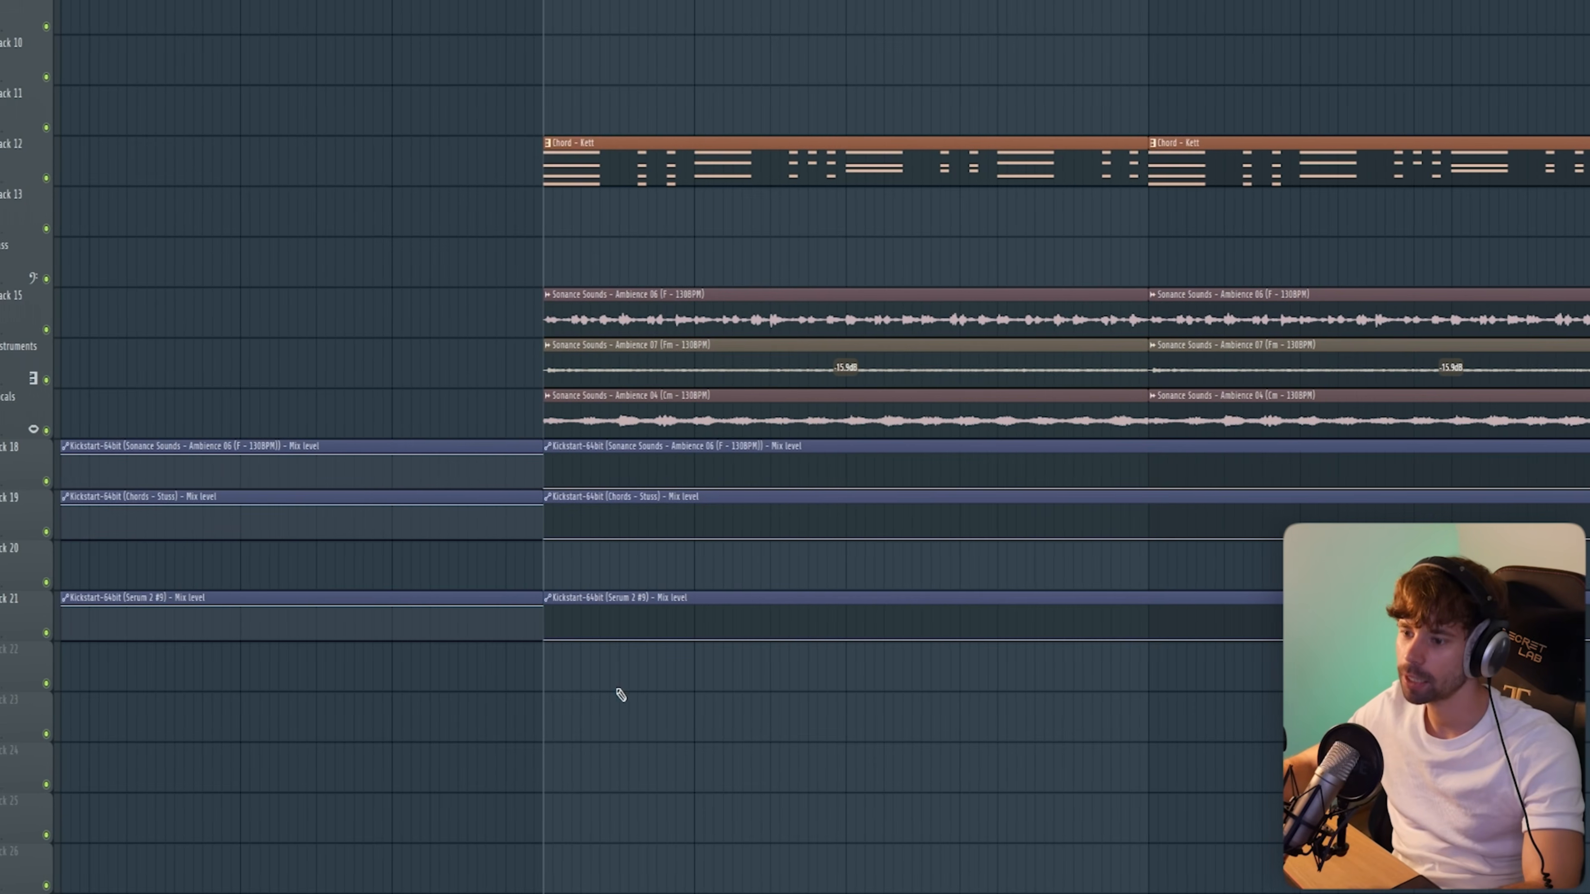
Play the breakdown and place two consecutive Lead - Moist clips on track 20, starting at bars 25 and 29.
key("space")
scroll(609, 732, "down", 3)
scroll(624, 200, "up", 1)
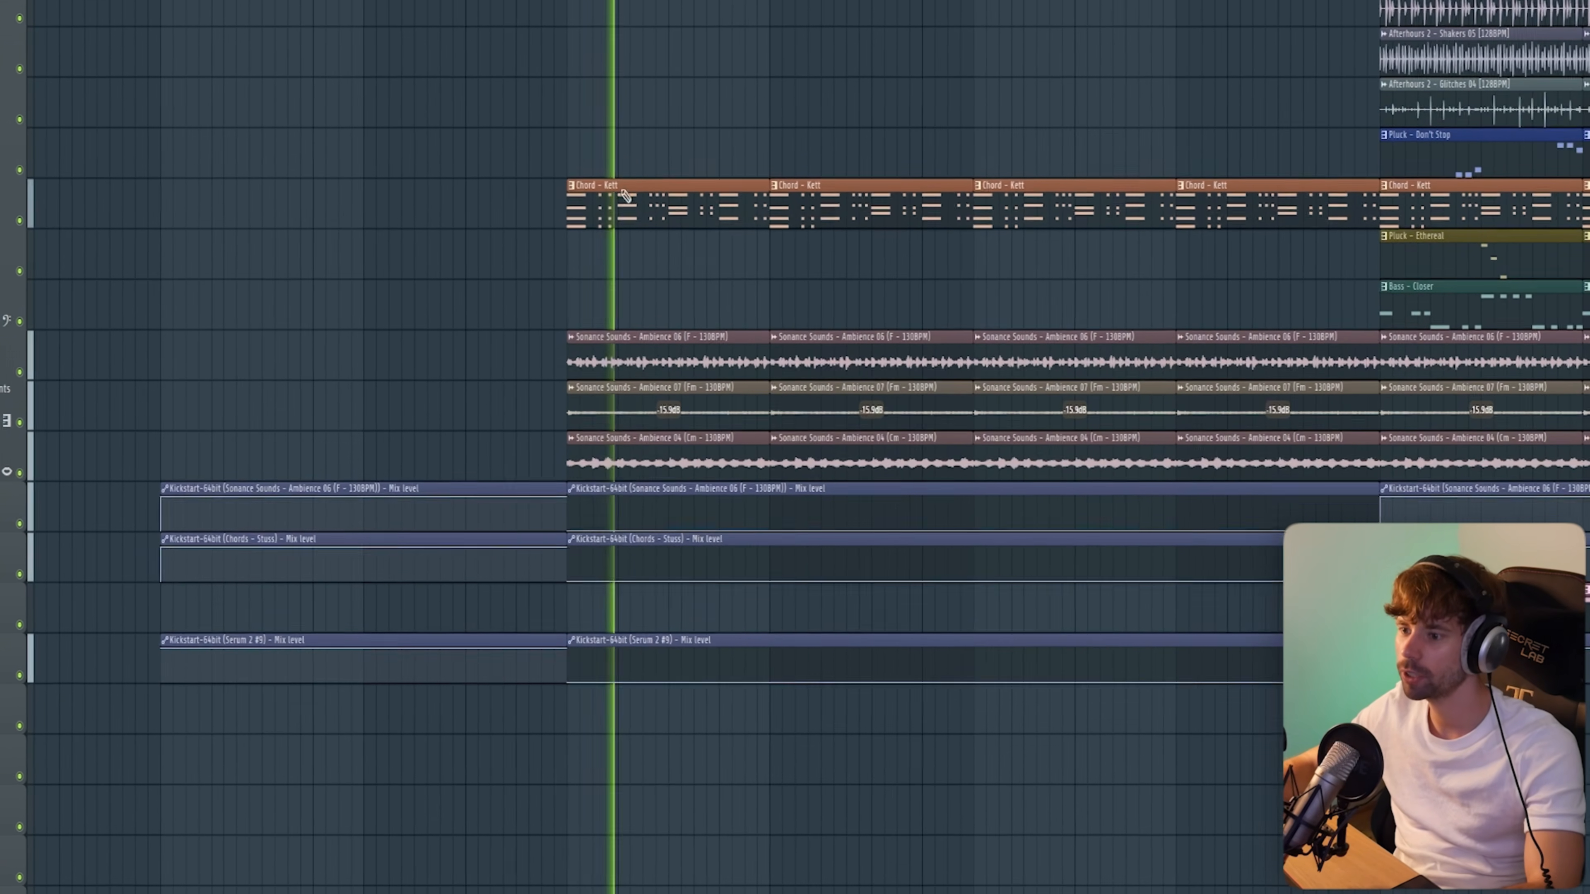
scroll(848, 701, "up", 3)
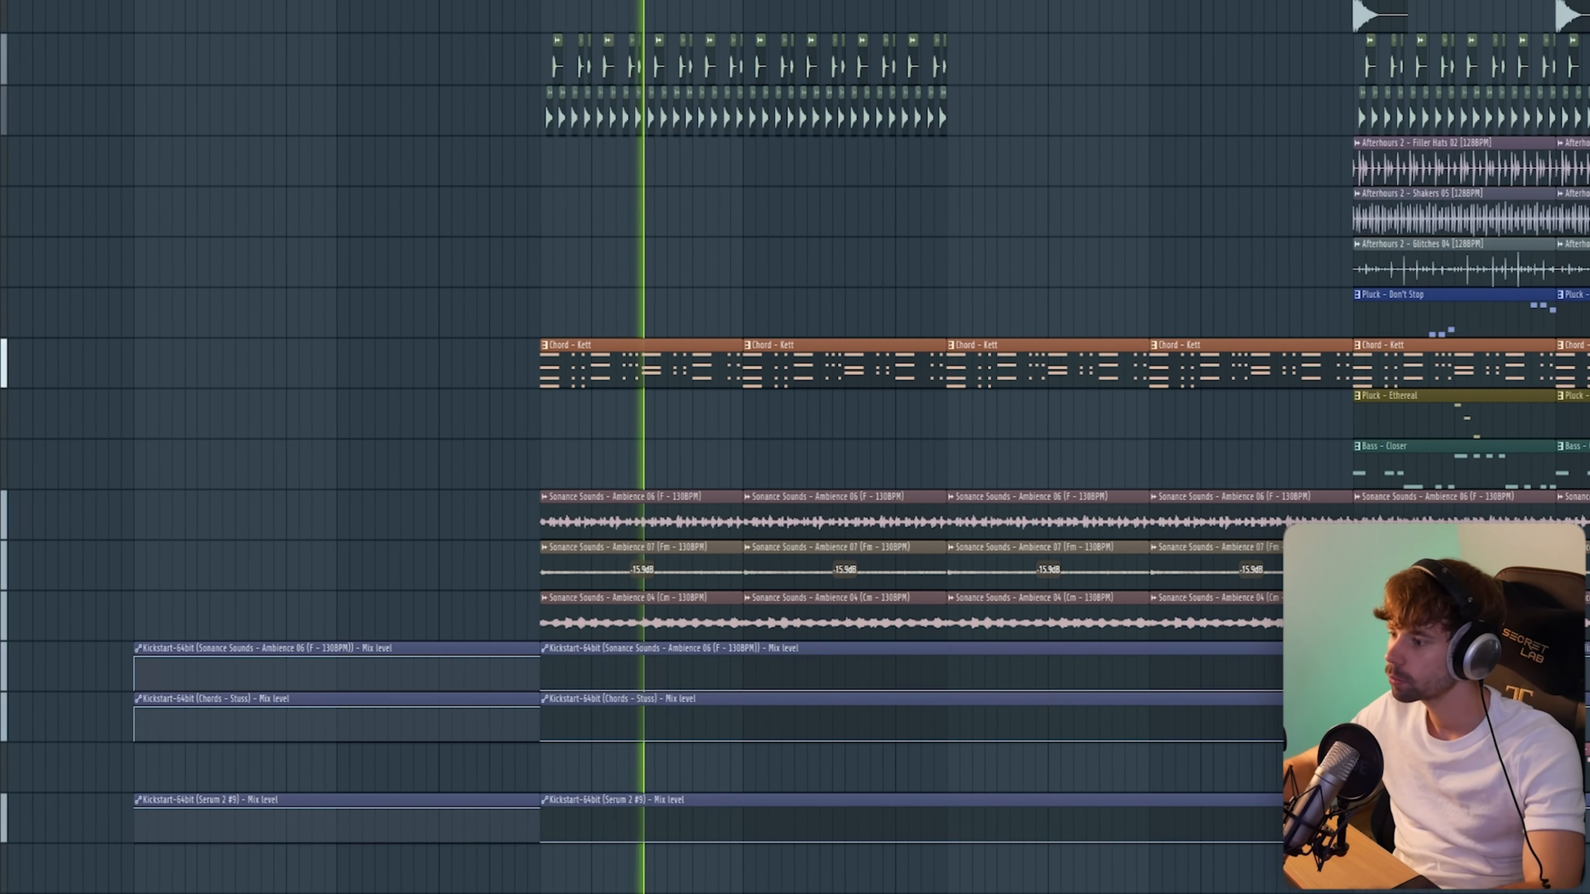
left_click_drag(1439, 755, 1005, 755)
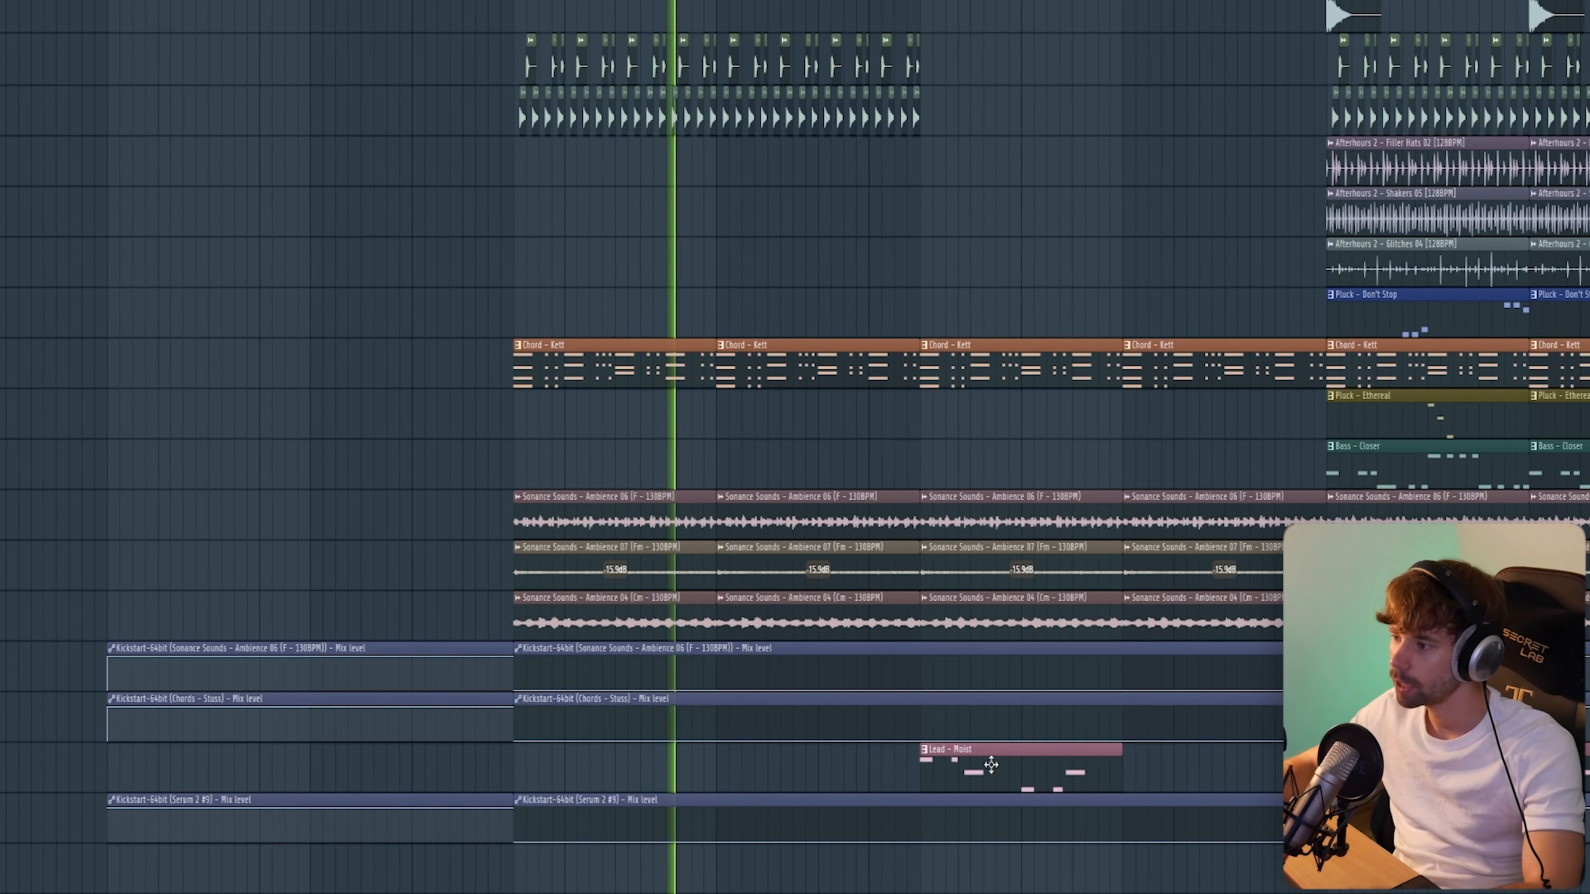
left_click(1160, 759)
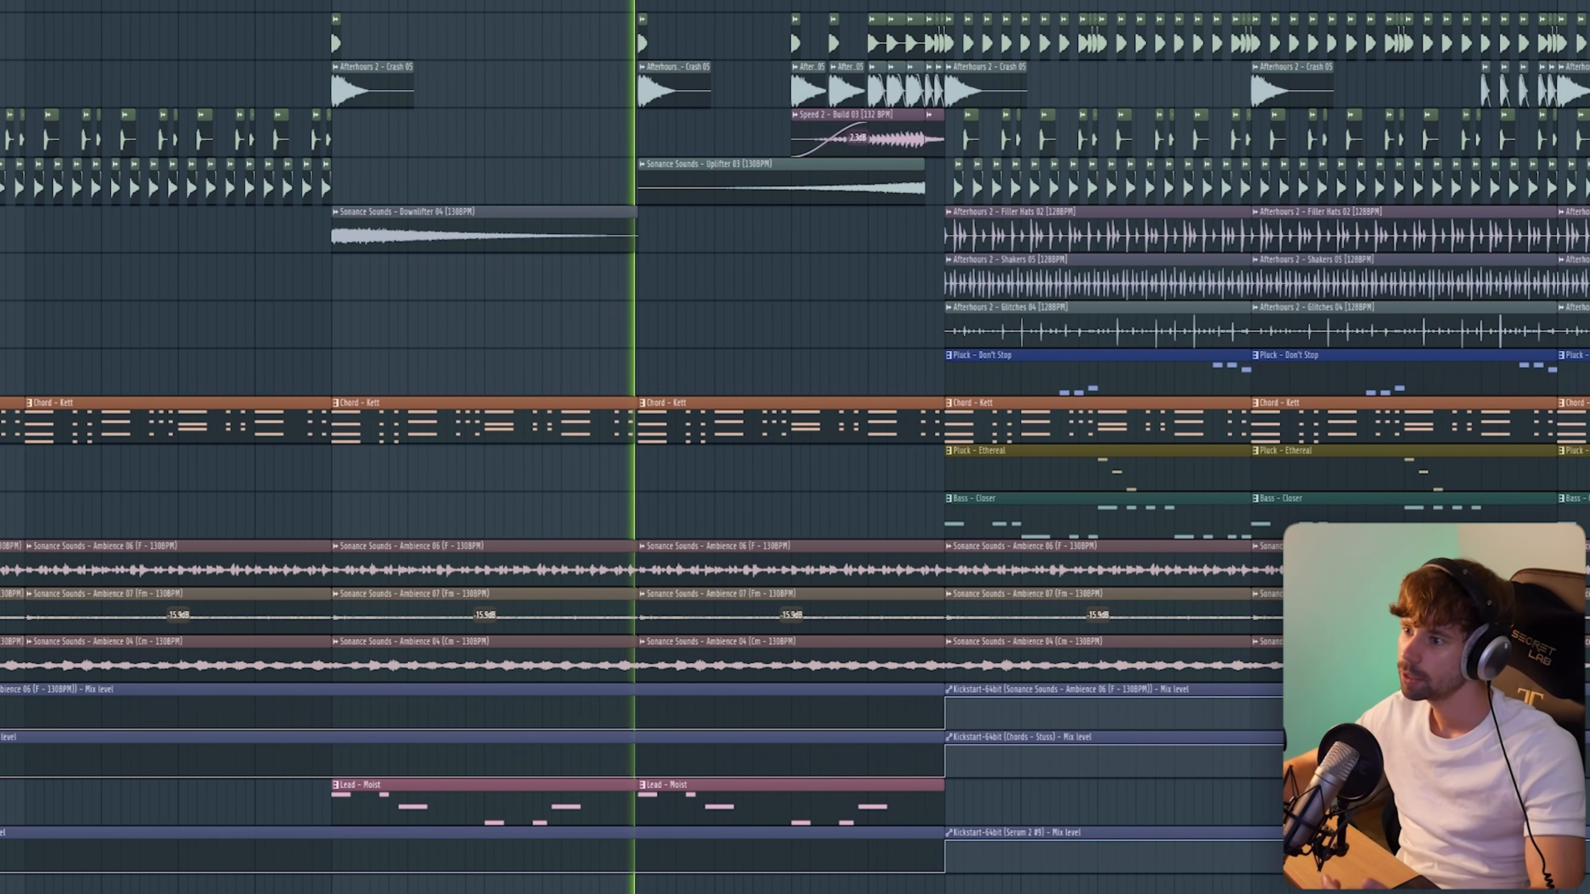
scroll(776, 279, "up", 3)
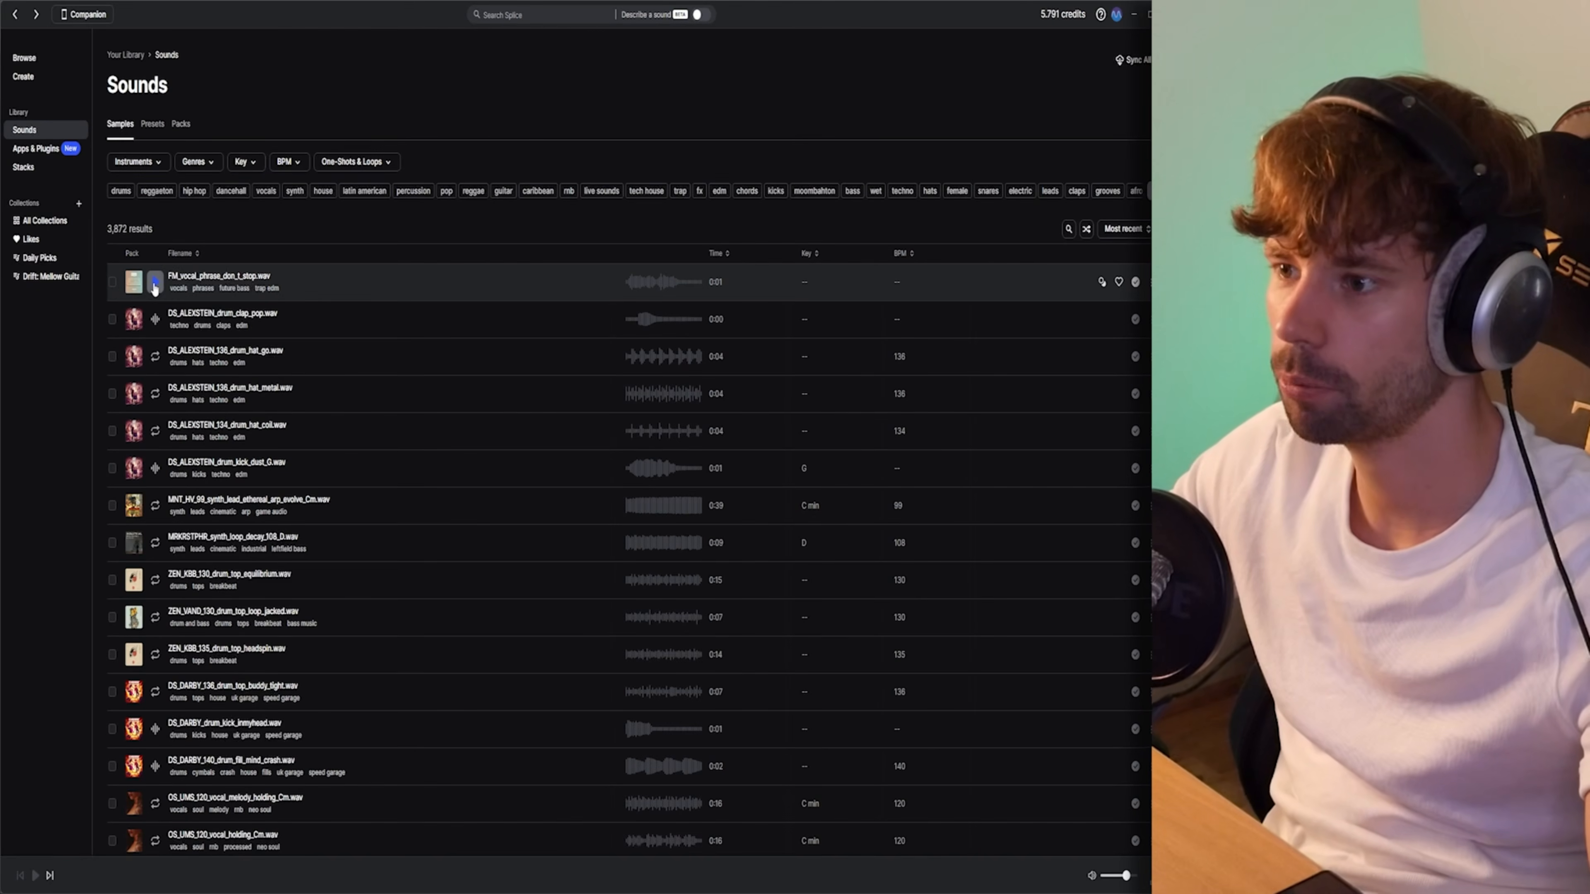
Switch to Splice and preview the sample FM_vocal_phrase_don_t_stop.wav.
left_click(155, 285)
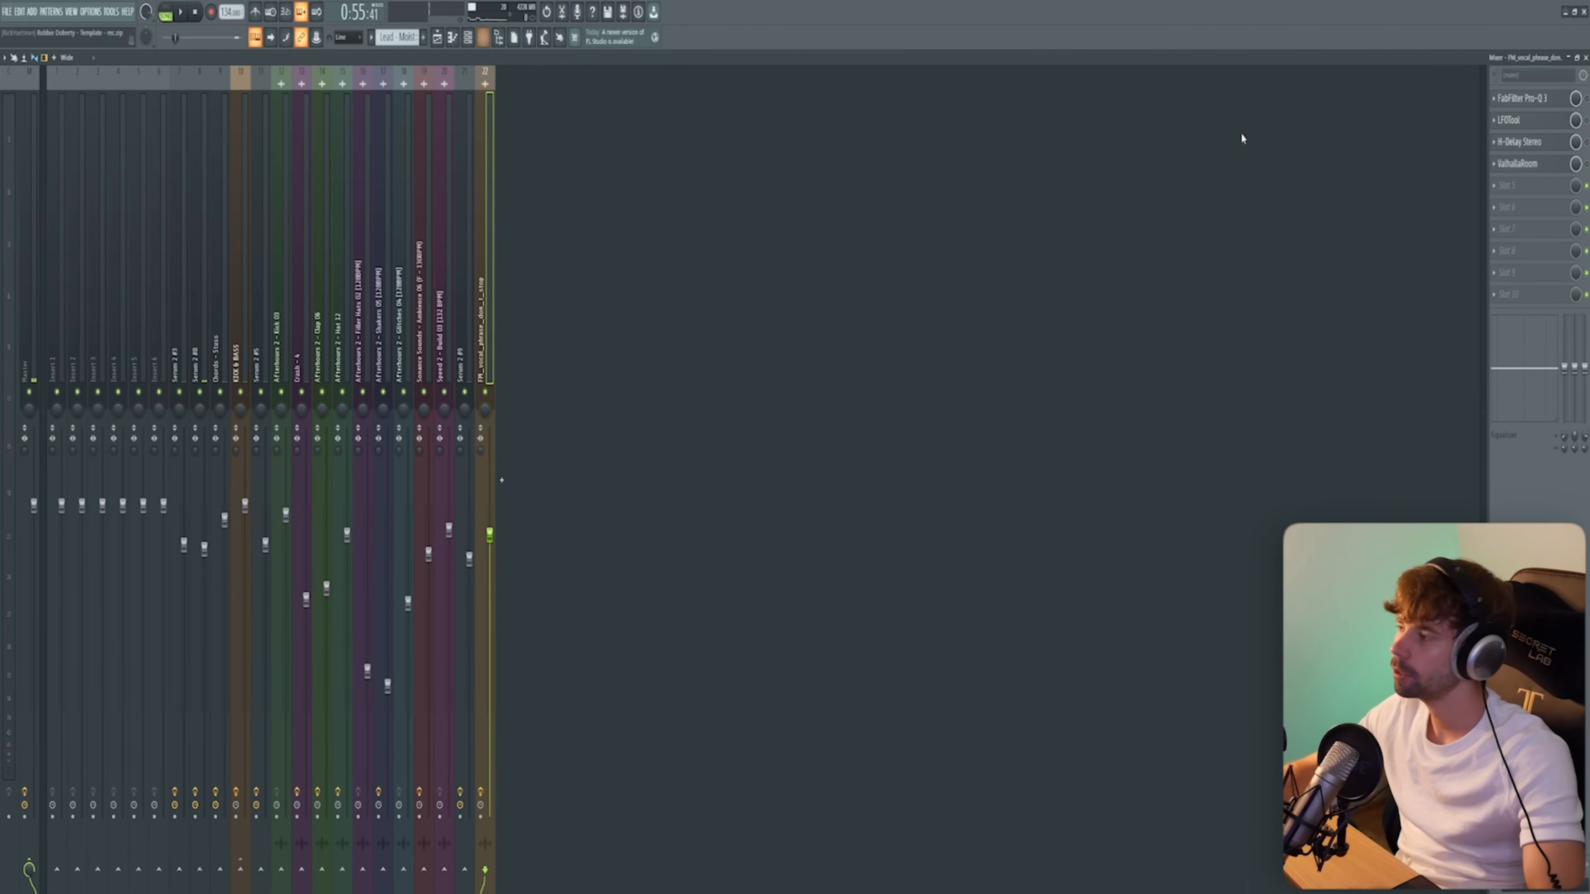
Show the vocal track's FabFilter Pro-Q 3, LFOTool and H-Delay Stereo, plus the master's Fruity Parametric EQ 2, moving their windows into clear view.
left_click(1557, 104)
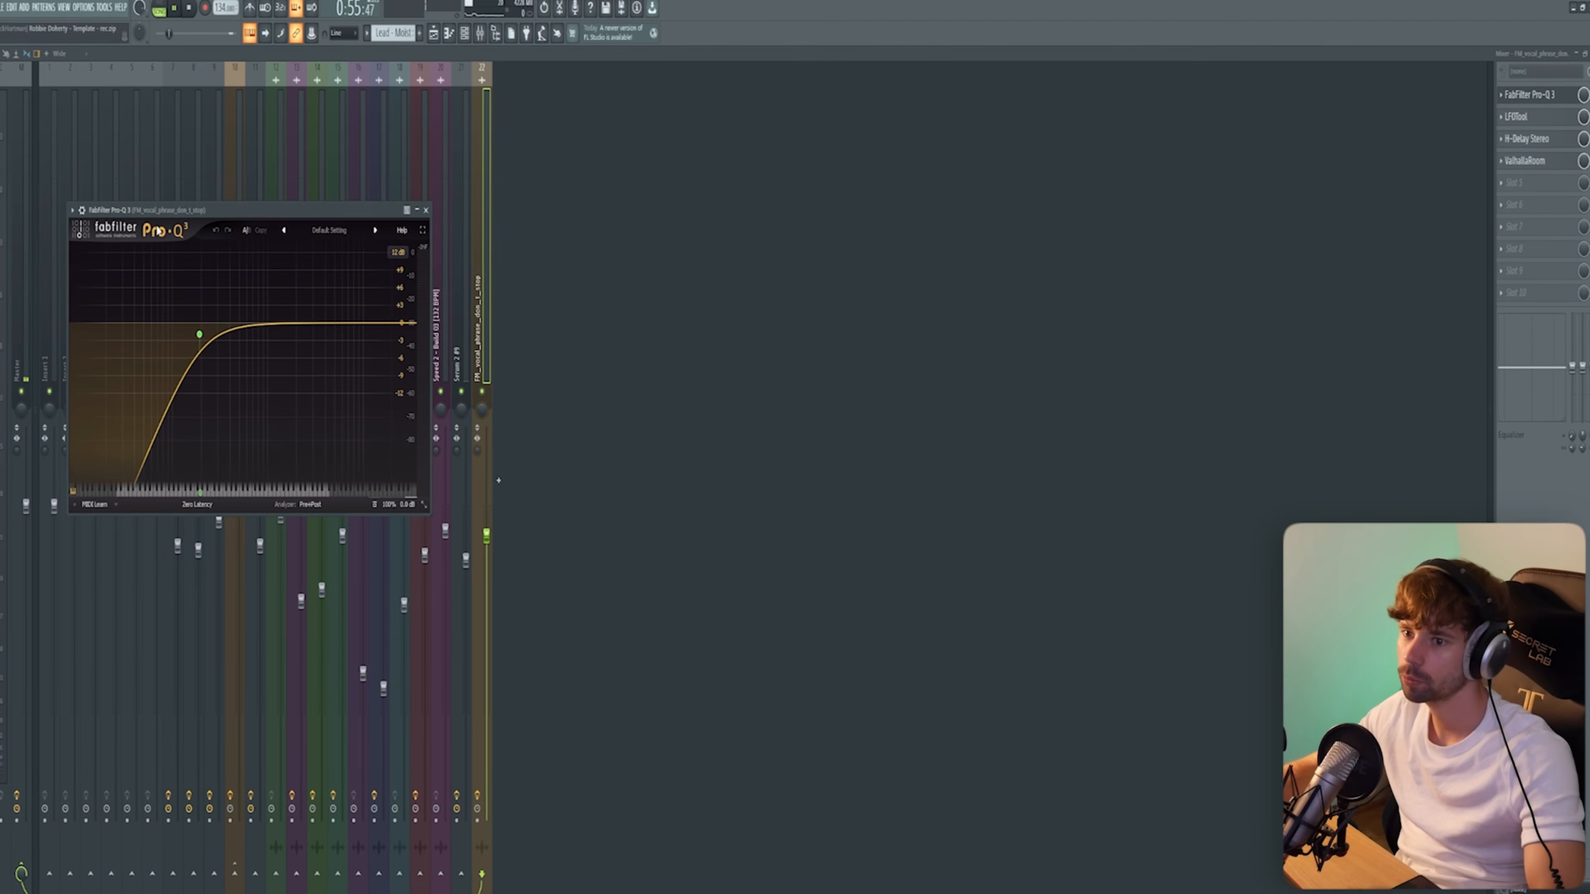
left_click_drag(184, 211, 839, 204)
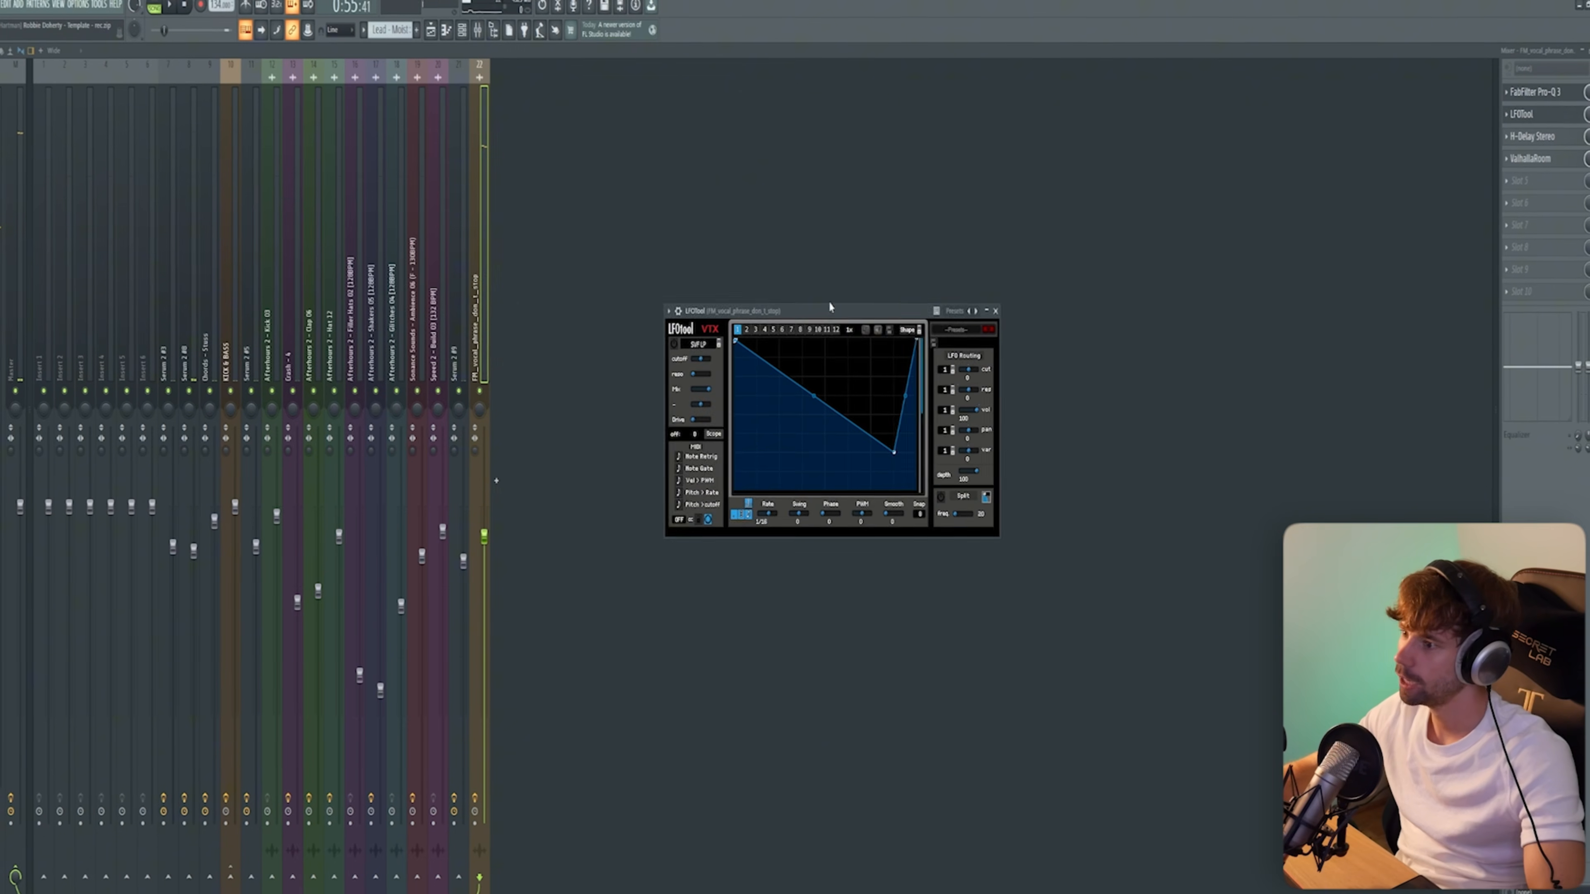
left_click_drag(829, 301, 1002, 256)
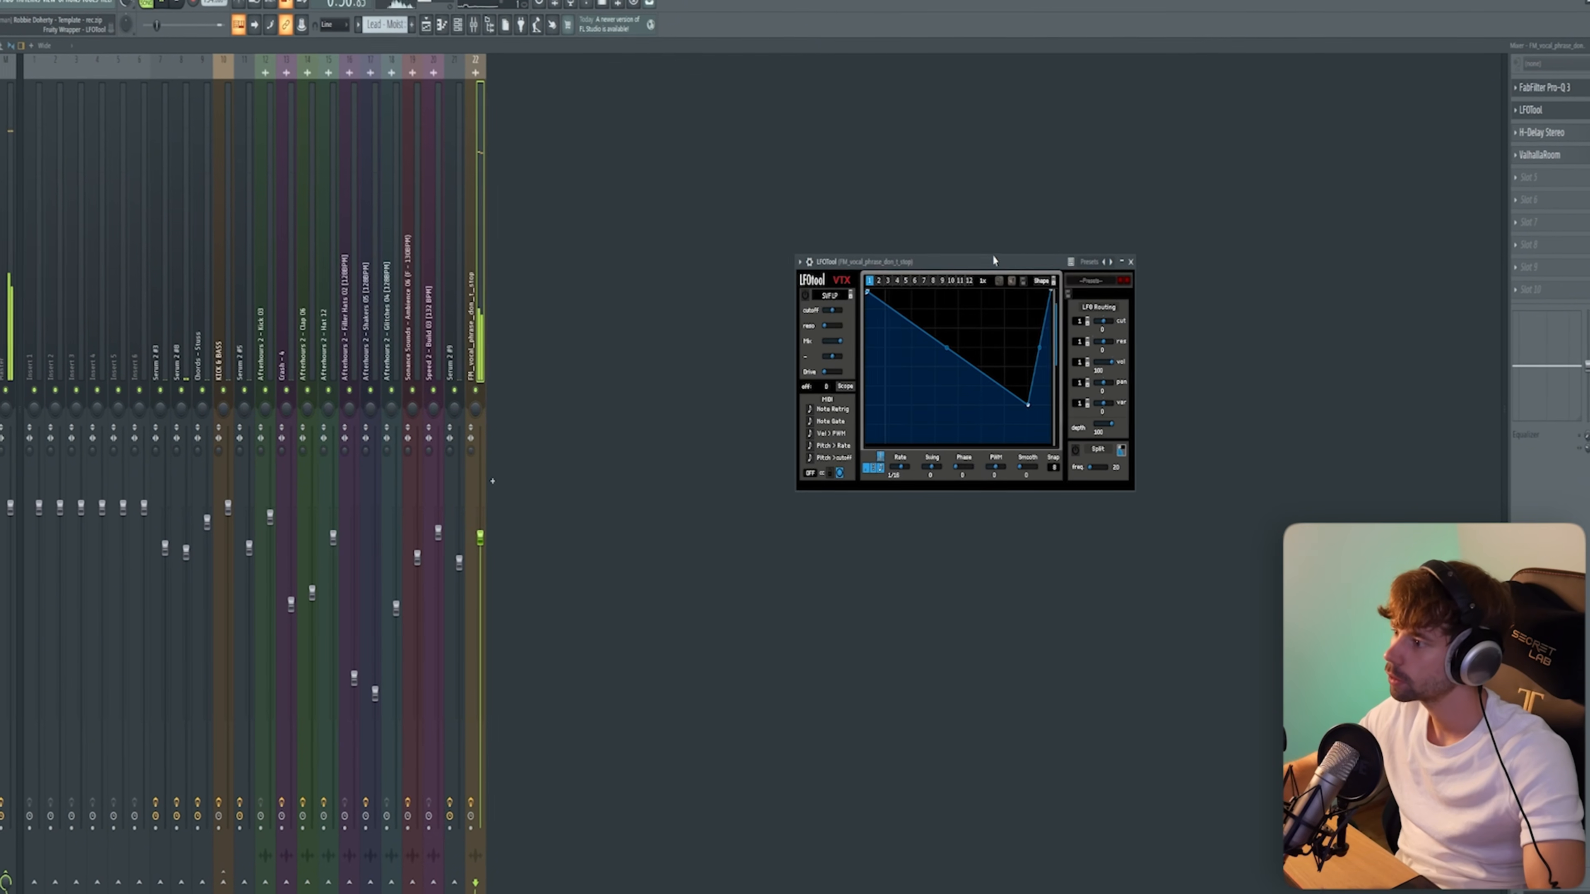
left_click(1569, 140)
left_click_drag(171, 220, 867, 203)
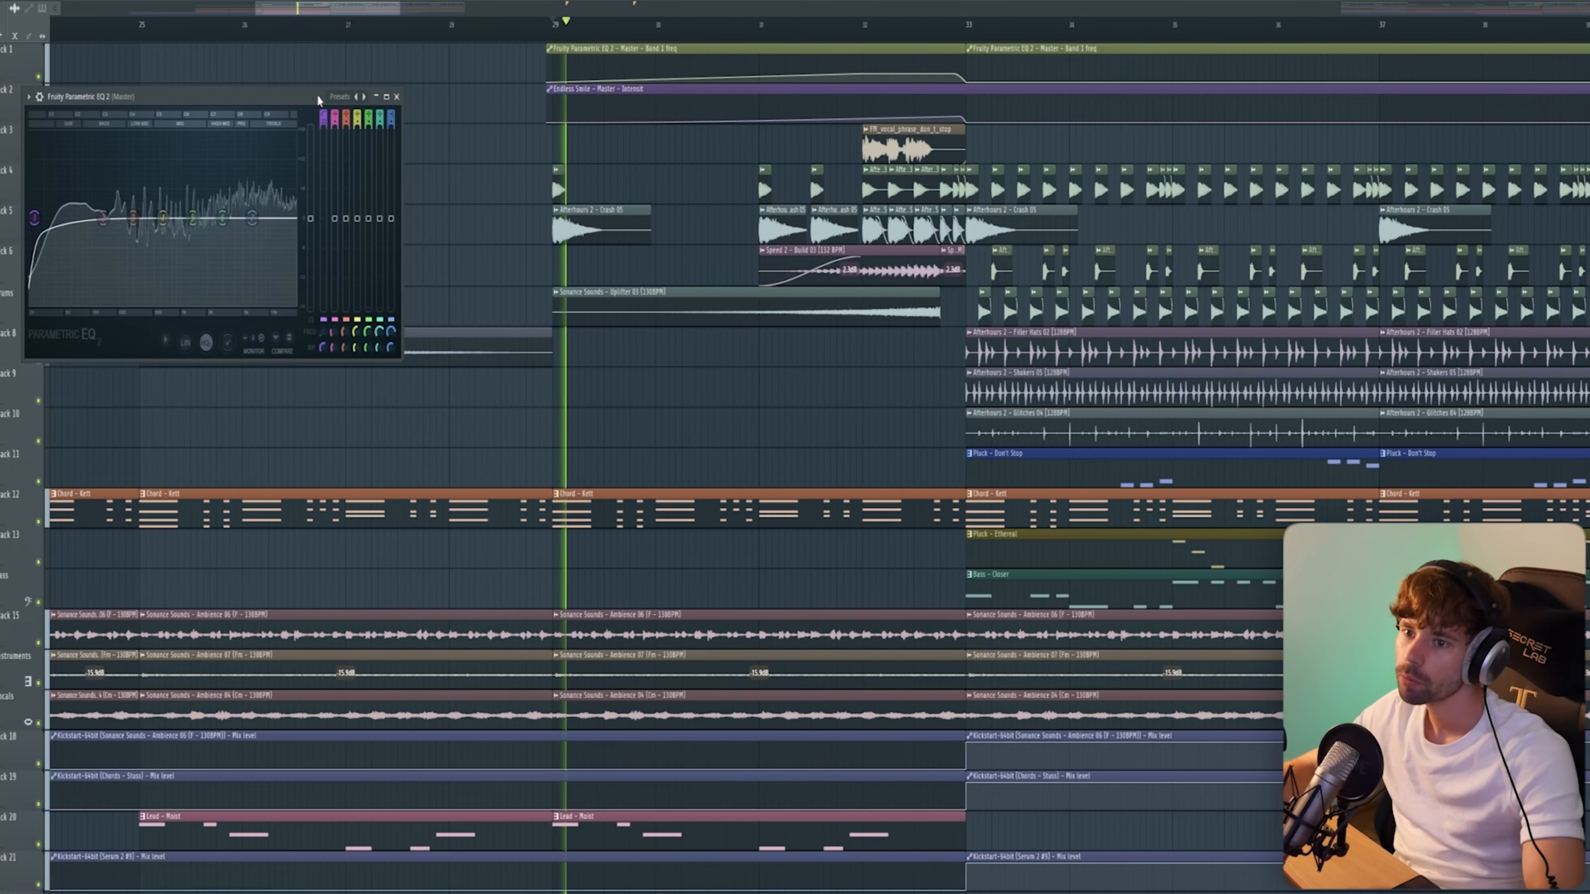
left_click_drag(239, 96, 793, 253)
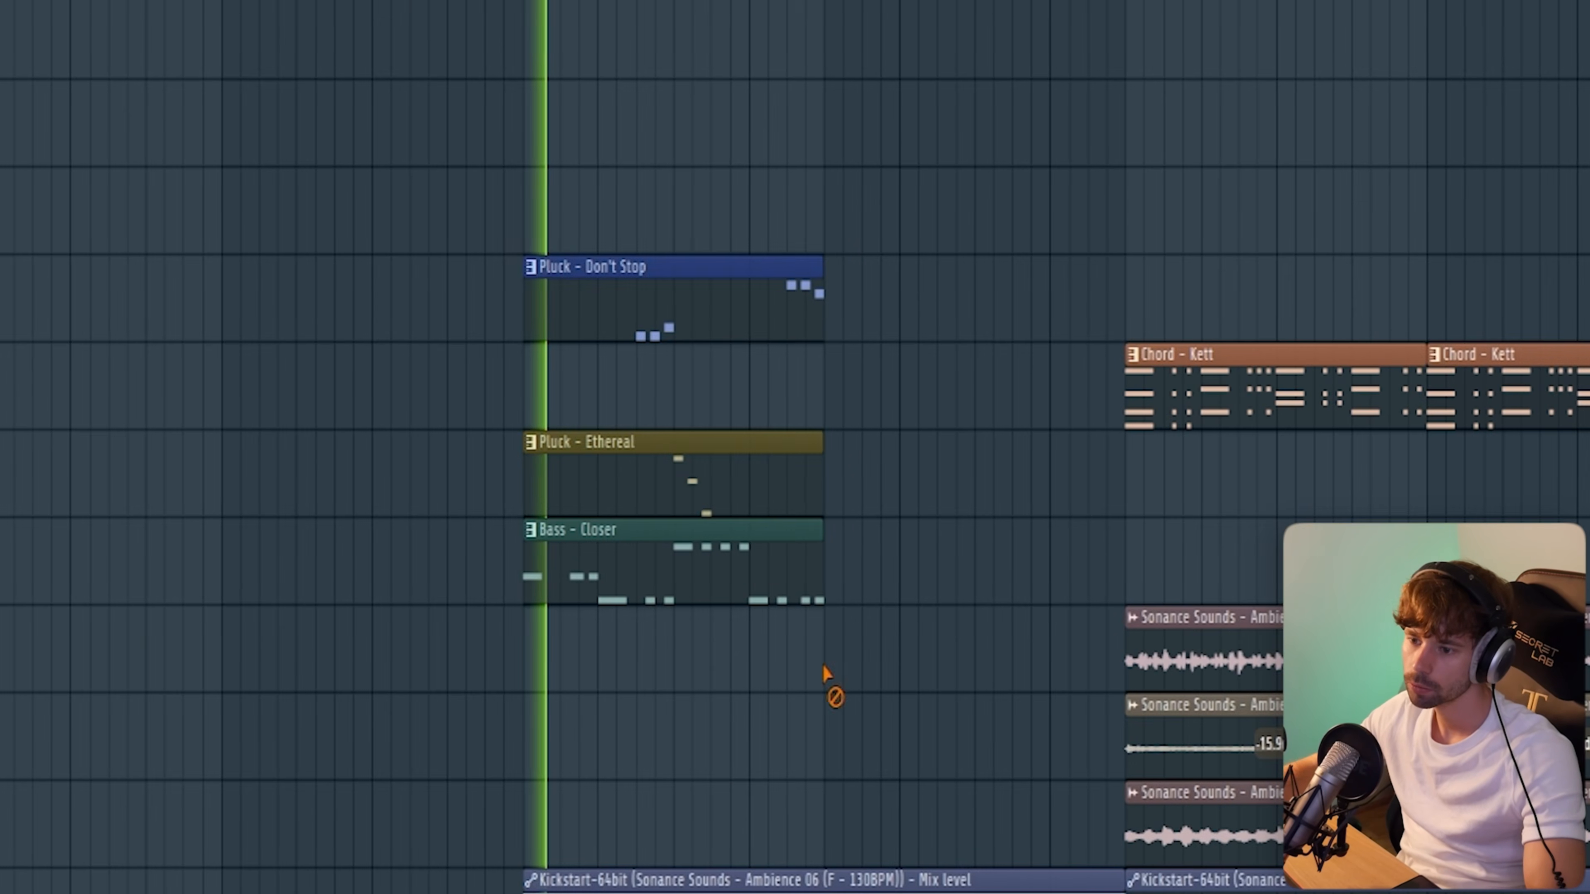
Duplicate the Pluck - Don't Stop, Pluck - Ethereal and Bass - Closer clips once, directly after the originals.
left_click_drag(873, 689, 346, 84)
key("ctrl+b")
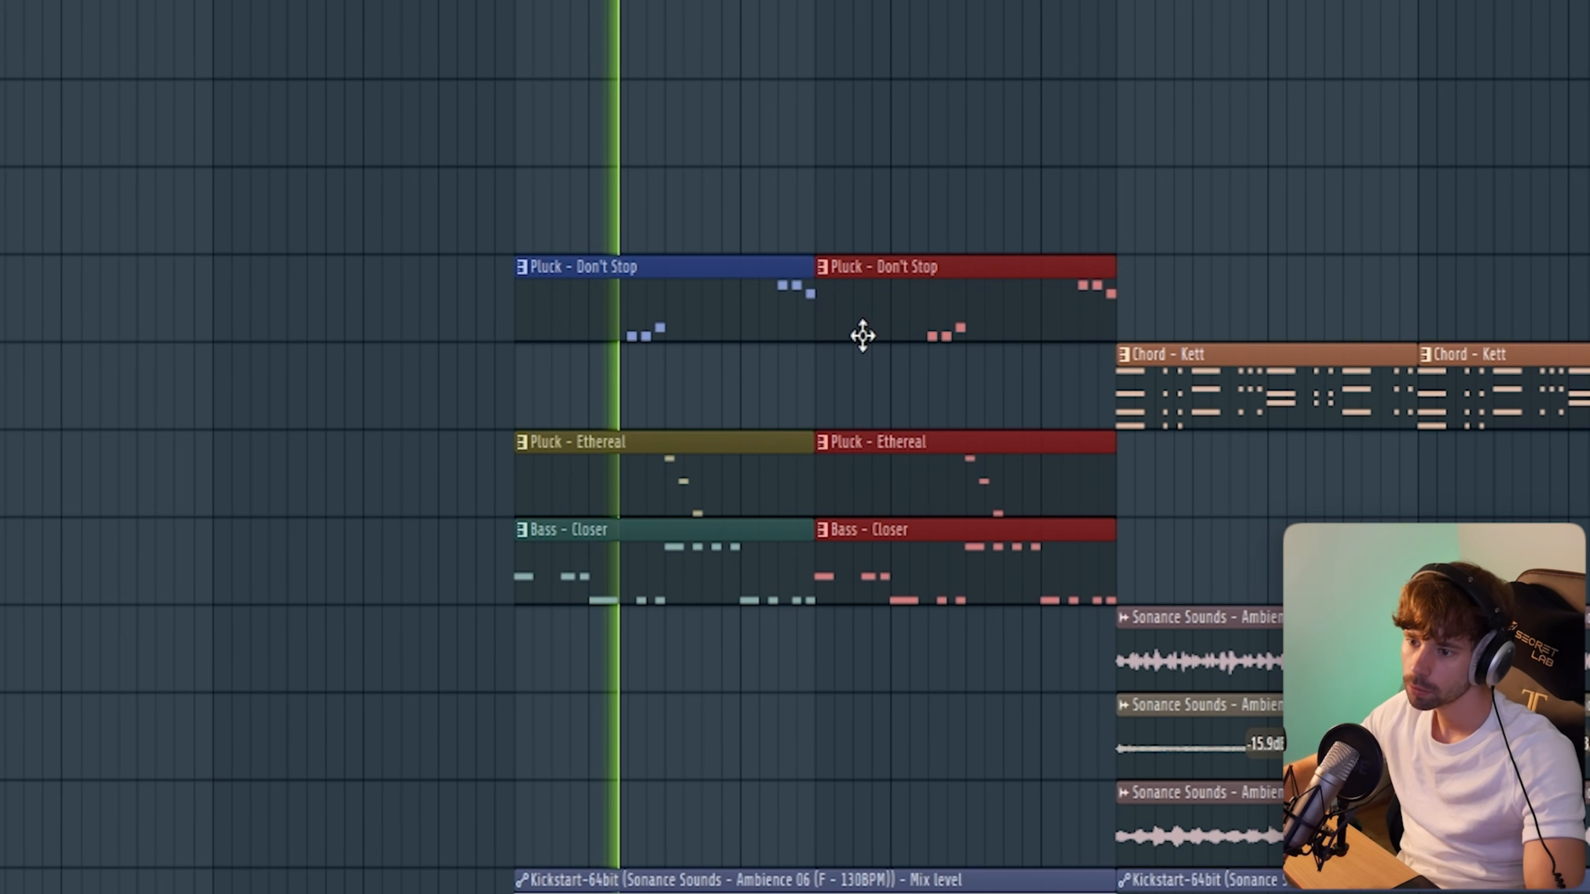
left_click(916, 156)
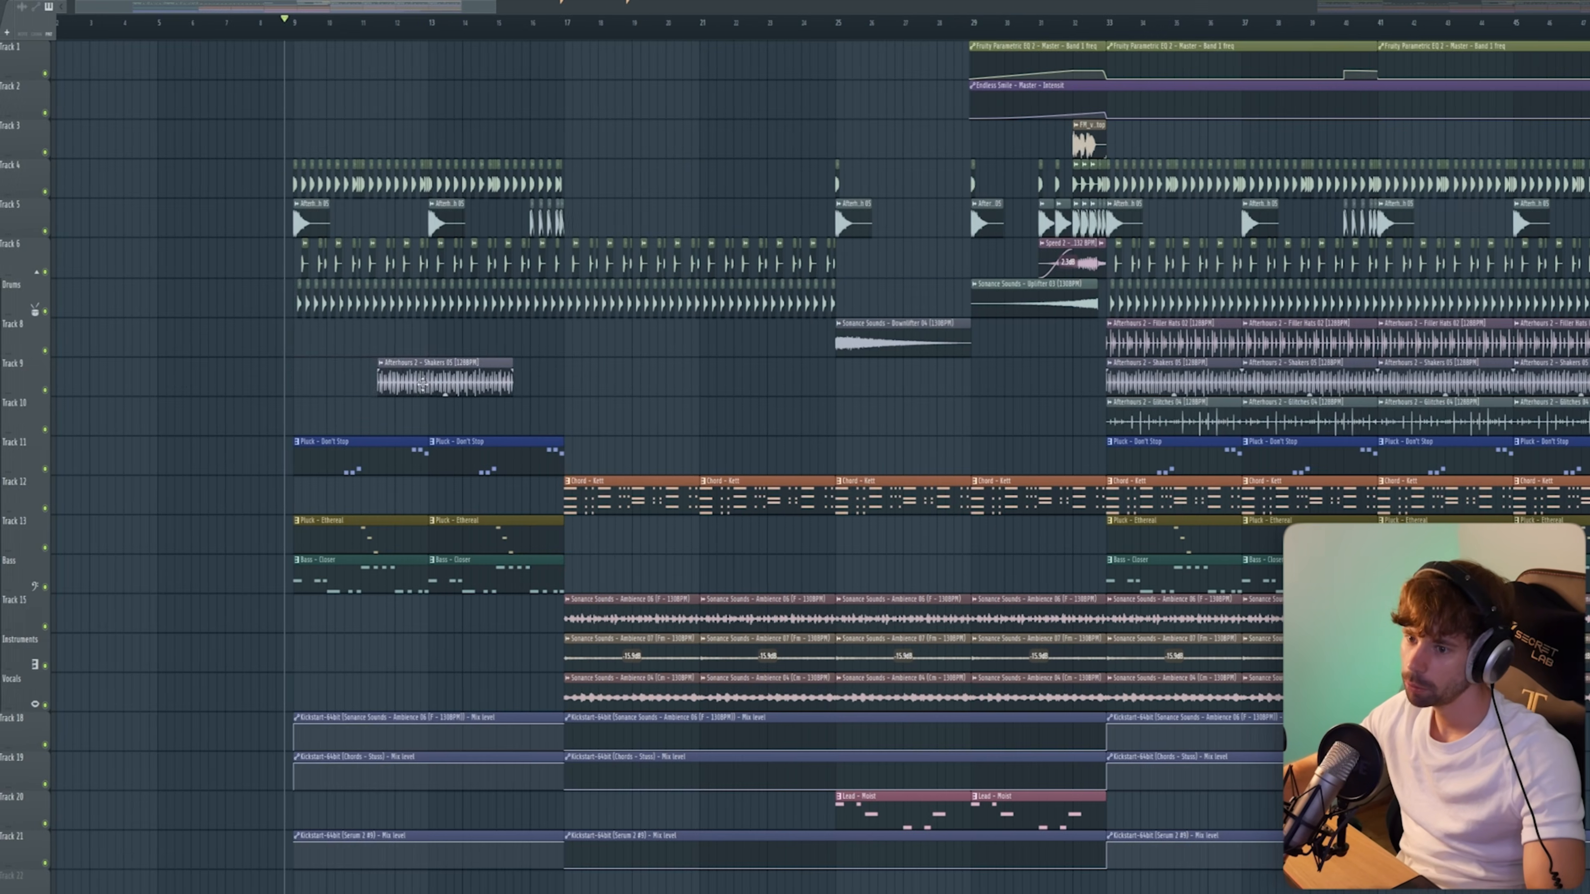
Place the Shakers 05 loop on track 9 at bar 13 and continue playback from about bar 16.
left_click(430, 392)
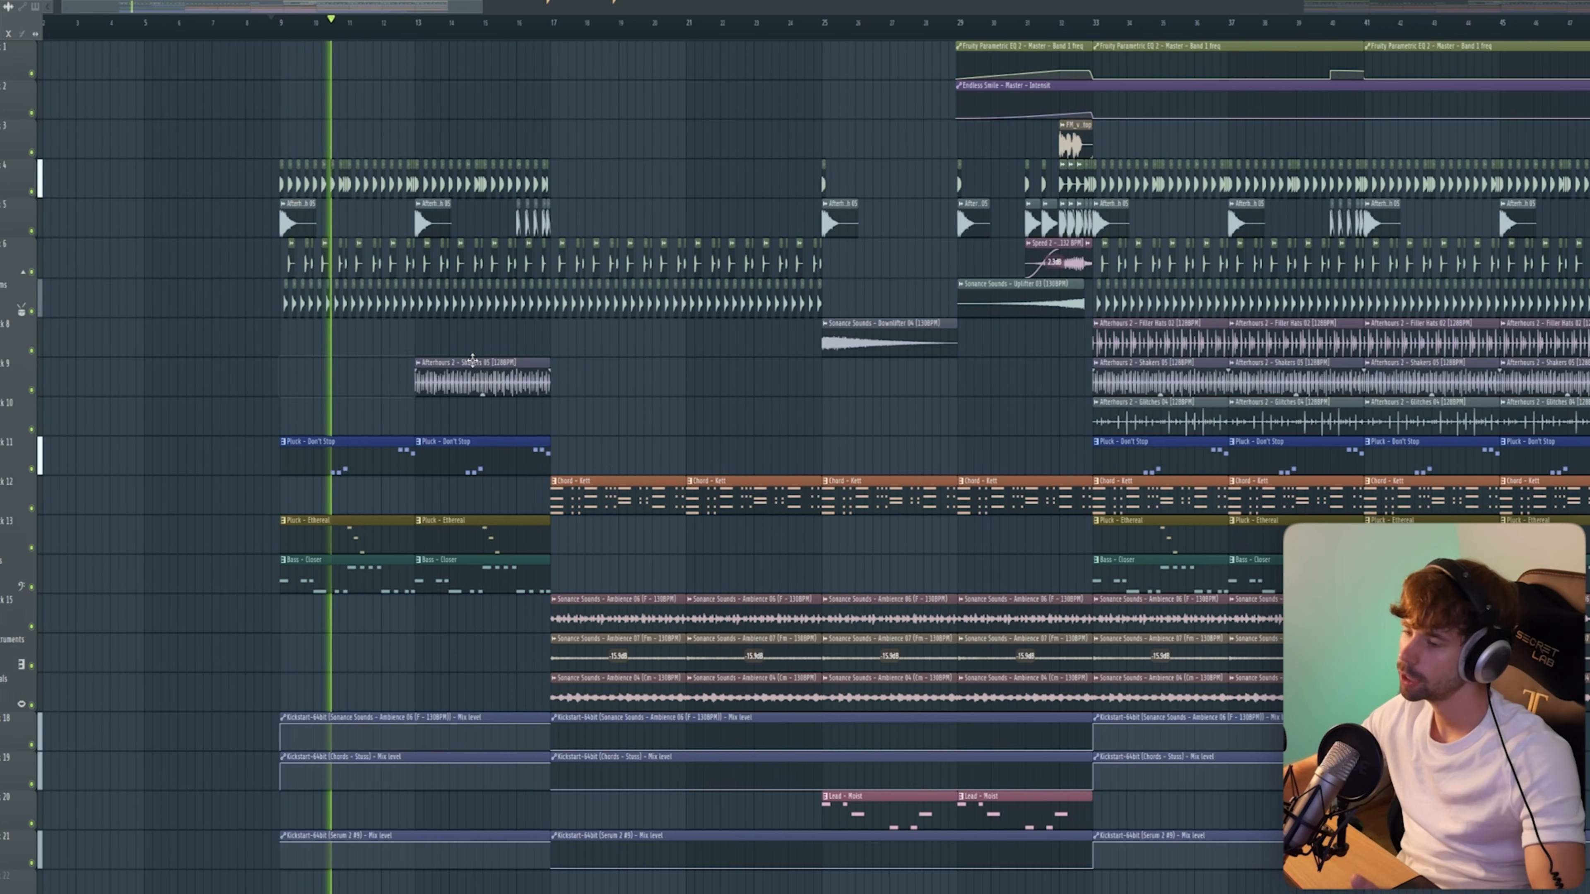
left_click(499, 23)
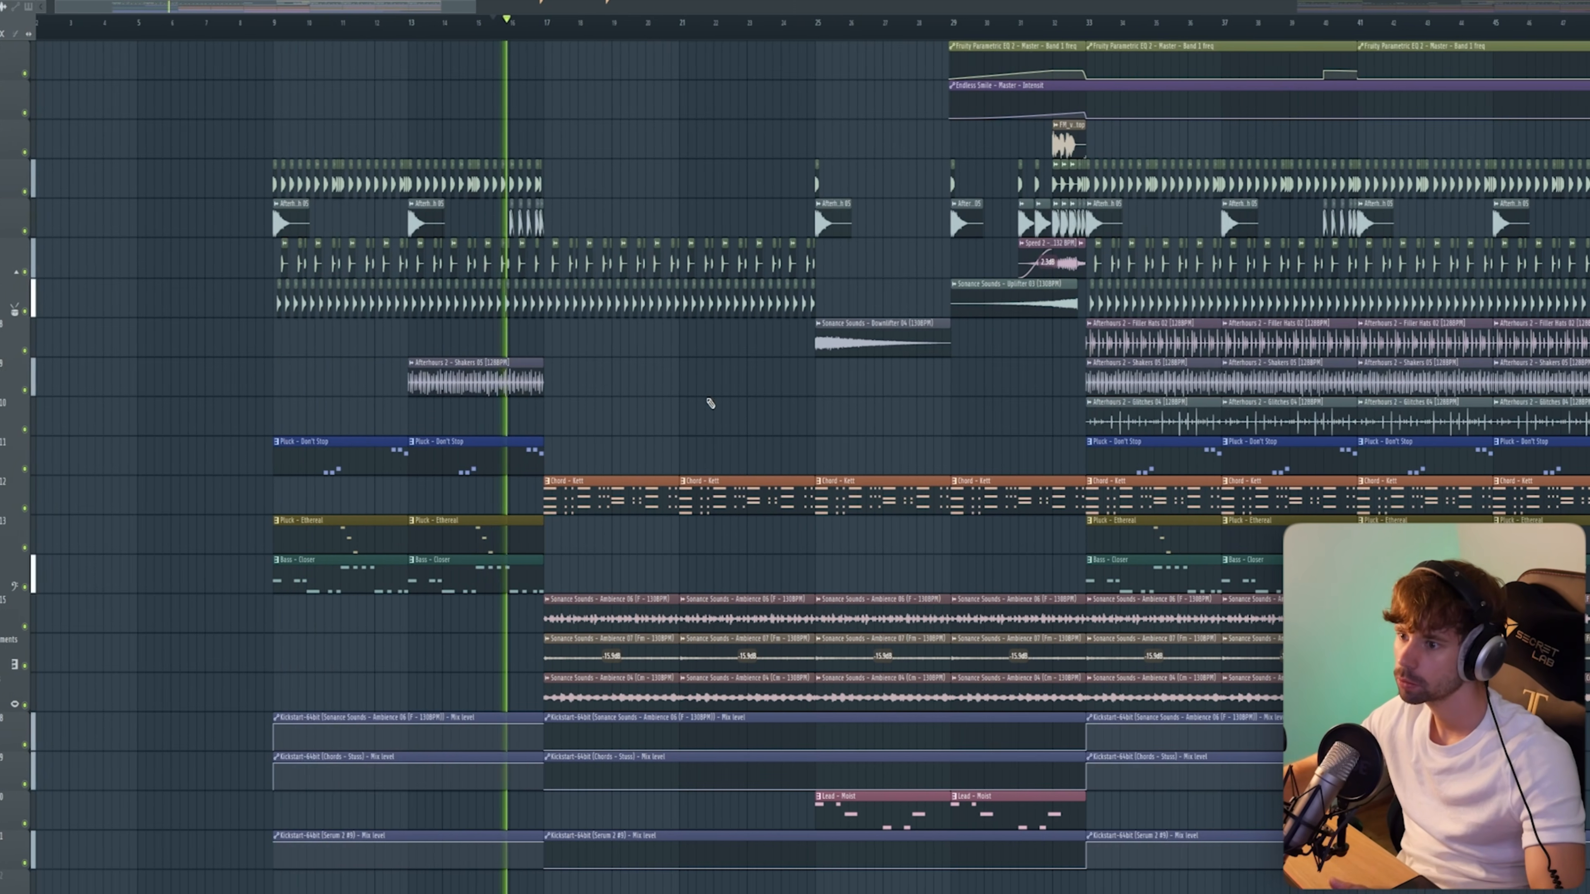